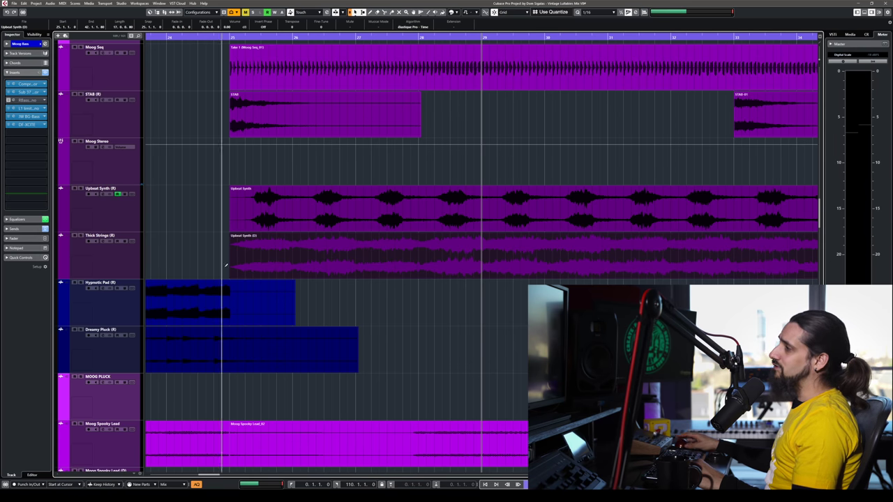
Split the start of the Thick Strings clip at successive sixteenth-note positions between bars 25 and 26.
{"action": "left_click", "coordinate": [252, 268]}
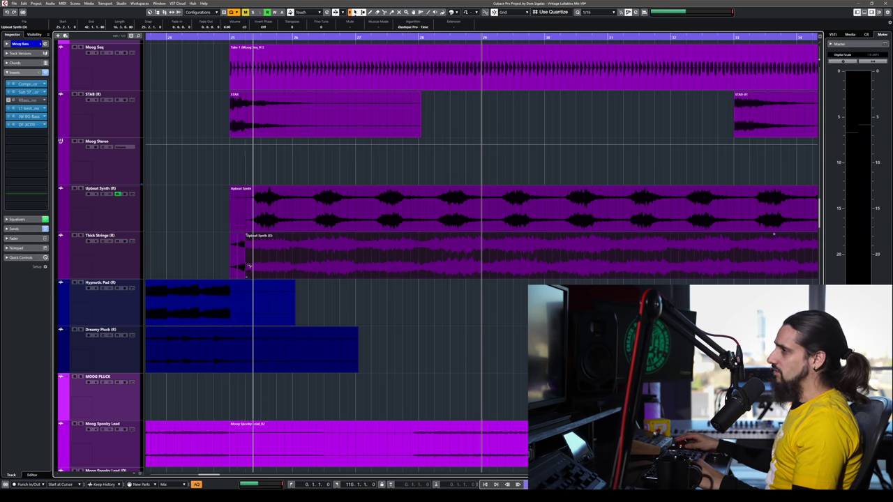
{"action": "left_click", "coordinate": [270, 267]}
{"action": "left_click", "coordinate": [281, 267]}
{"action": "left_click", "coordinate": [286, 267]}
{"action": "left_click", "coordinate": [291, 267]}
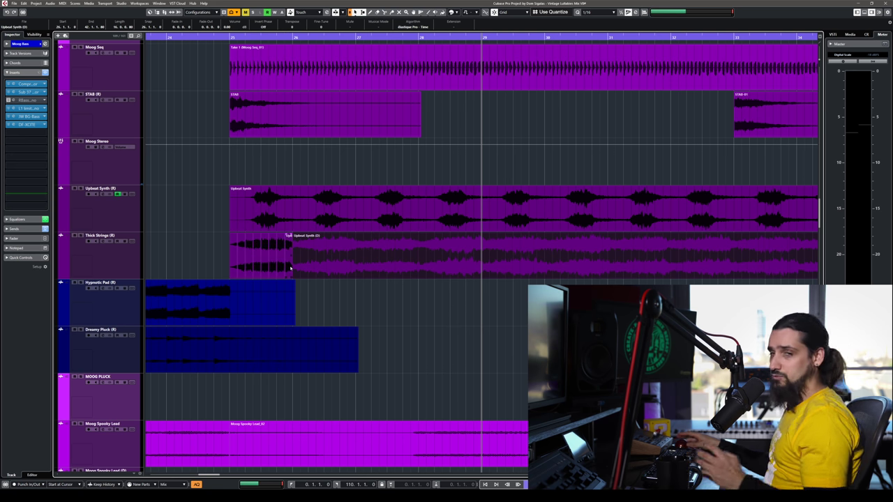
Delete every other short slice of the Thick Strings clip between bars 25 and 26.
{"action": "left_click", "coordinate": [249, 267]}
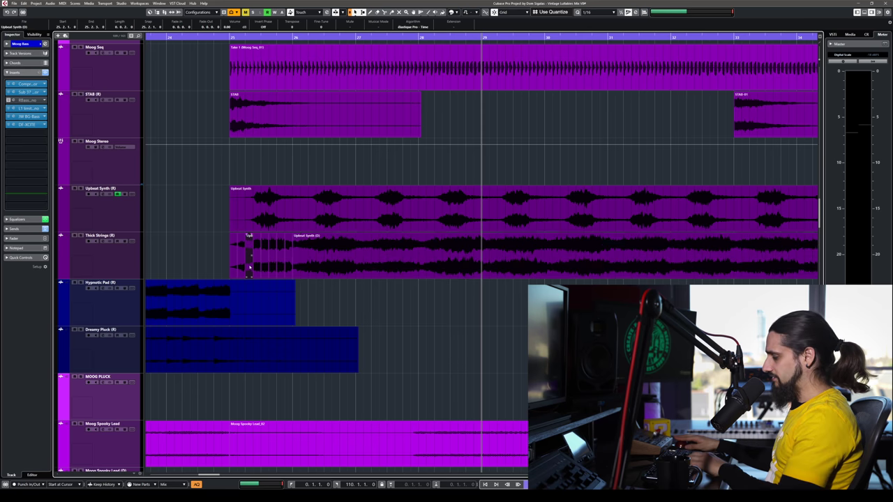
{"action": "left_click", "coordinate": [265, 267]}
{"action": "left_click", "coordinate": [272, 268]}
{"action": "left_click", "coordinate": [279, 267]}
{"action": "left_click", "coordinate": [288, 267]}
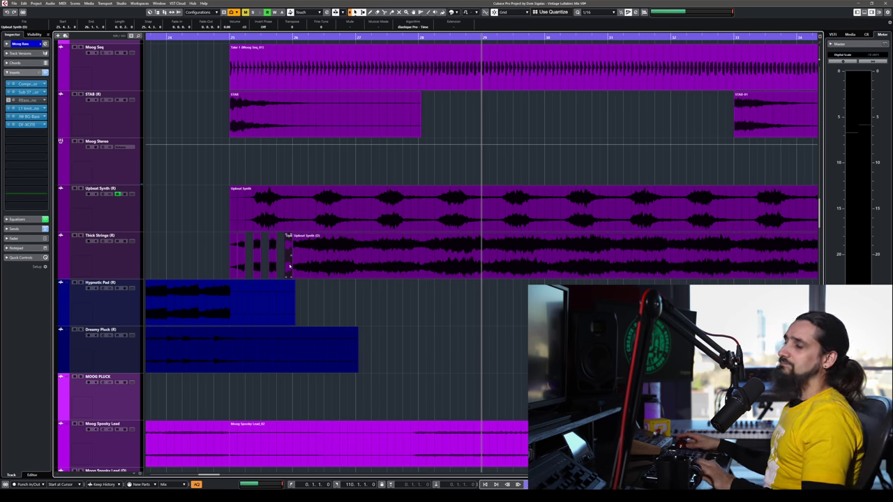
{"action": "left_click", "coordinate": [290, 266]}
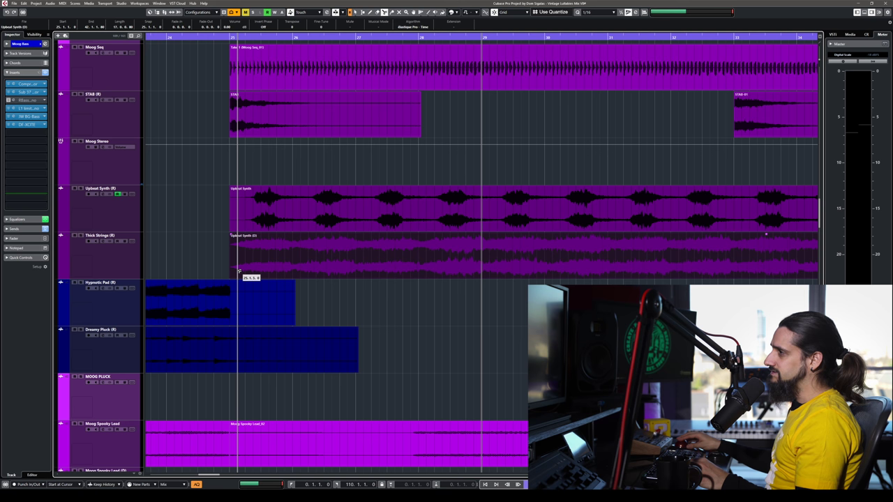
Split the whole Thick Strings clip into equal 1/16 slices in one go, and change the quantize value to 1/4.
{"action": "left_click_drag", "start_coordinate": [238, 270], "coordinate": [235, 271]}
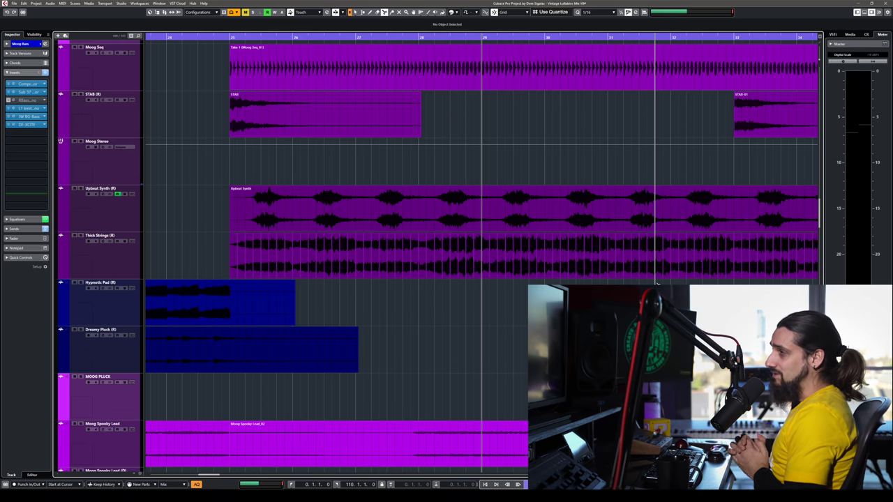
{"action": "left_click", "coordinate": [594, 12]}
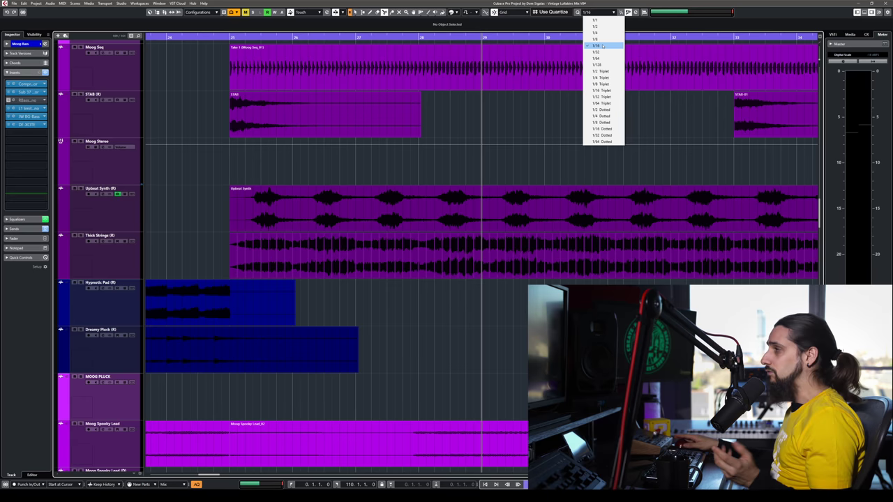
{"action": "left_click", "coordinate": [595, 39]}
{"action": "left_click", "coordinate": [594, 12]}
{"action": "left_click", "coordinate": [595, 32]}
Split the Thick Strings clip into repeated one-bar slices using the Bar grid, and undo the split.
{"action": "left_click", "coordinate": [257, 258], "text": "alt"}
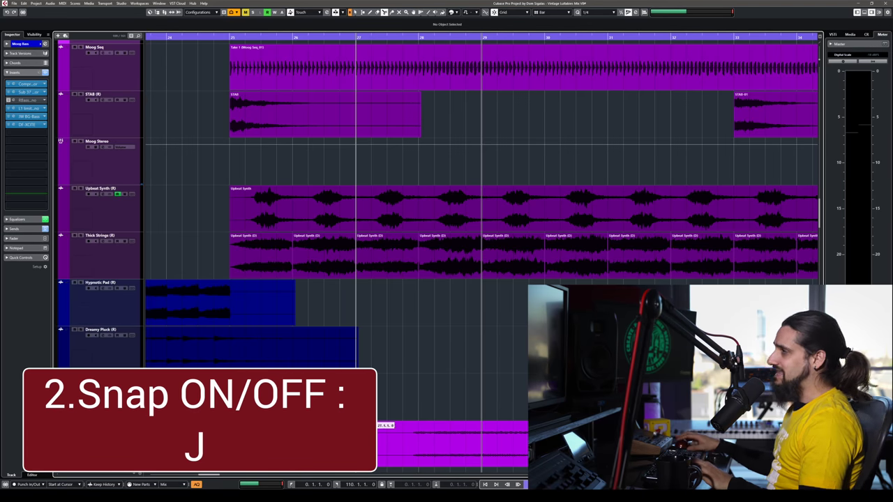
{"action": "key", "text": "ctrl+z"}
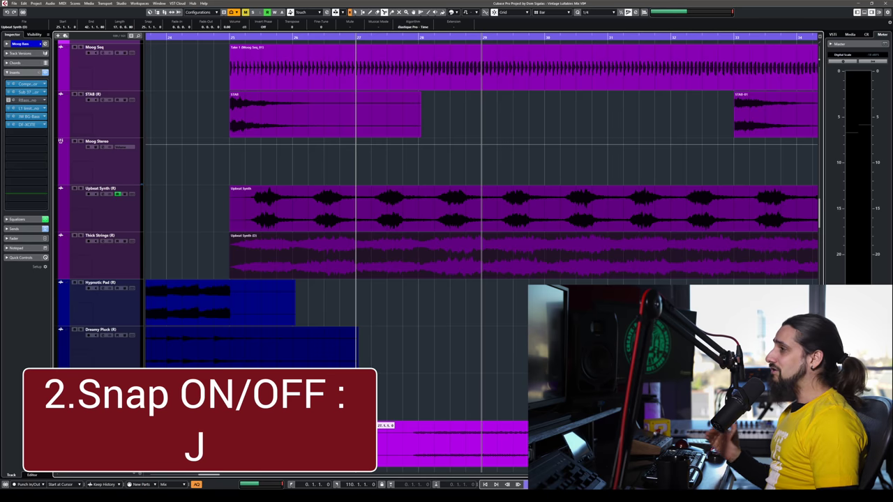
{"action": "key", "text": "1"}
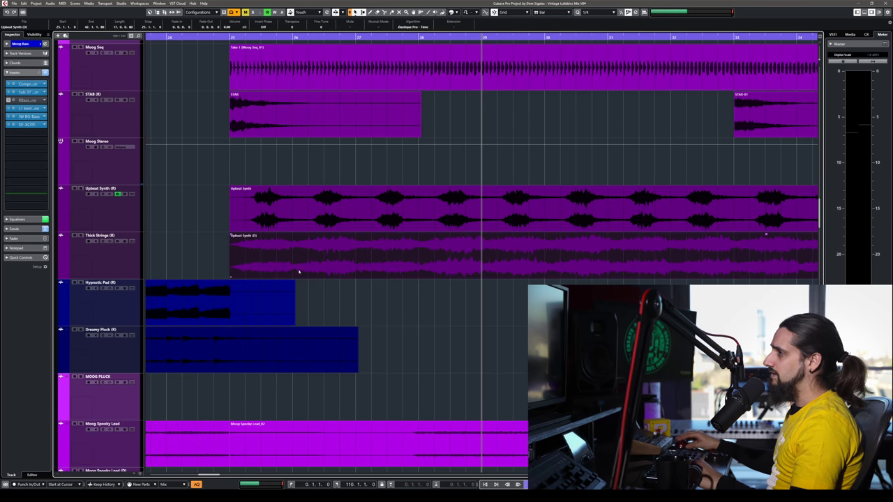
{"action": "left_click_drag", "start_coordinate": [304, 271], "coordinate": [328, 270]}
Set the snap grid type to Adapt to Zoom.
{"action": "left_click", "coordinate": [551, 13]}
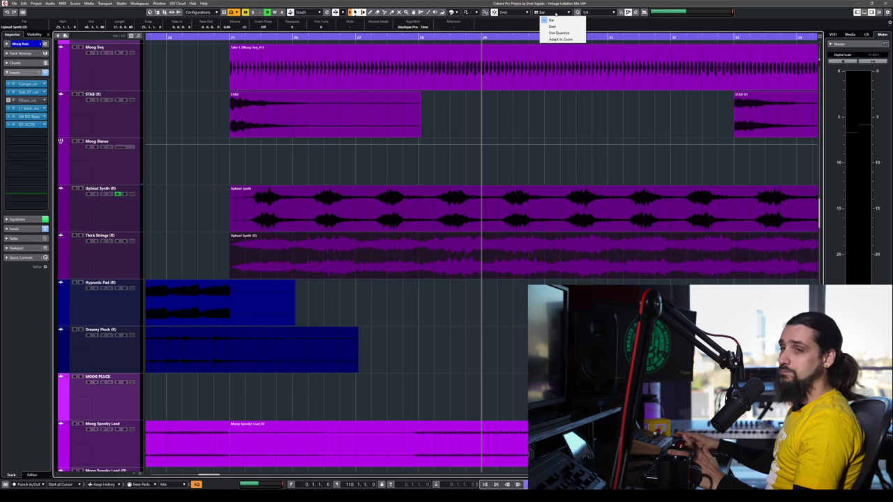
{"action": "left_click", "coordinate": [260, 330]}
{"action": "left_click", "coordinate": [551, 13]}
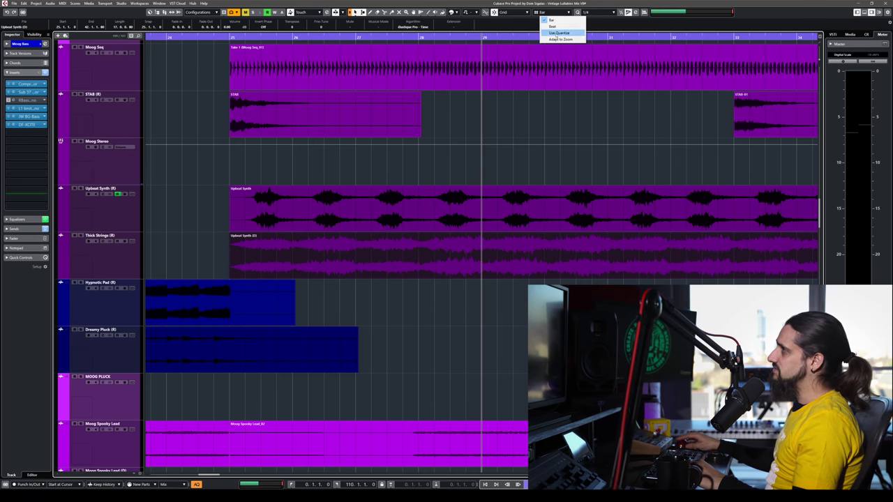
{"action": "left_click", "coordinate": [555, 40]}
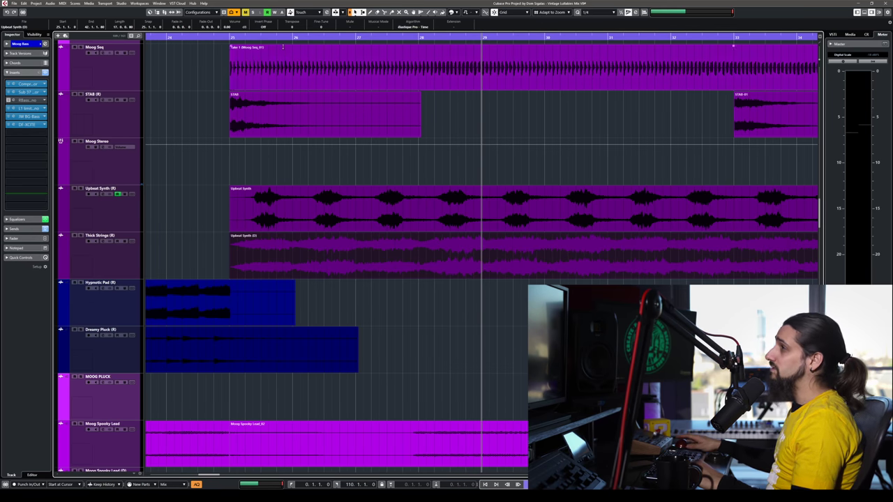
Toggle Snap and try shifting the Thick Strings clip at bar 25 both on the grid and freely.
{"action": "left_click_drag", "start_coordinate": [230, 35], "coordinate": [224, 120]}
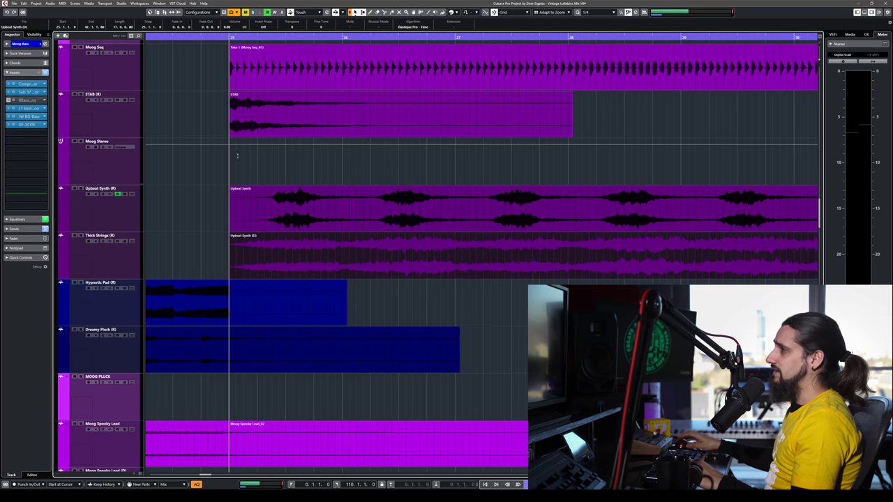
{"action": "mouse_move", "coordinate": [276, 270]}
{"action": "left_mouse_down"}
{"action": "mouse_move", "coordinate": [294, 271]}
{"action": "mouse_move", "coordinate": [276, 273]}
{"action": "left_mouse_up"}
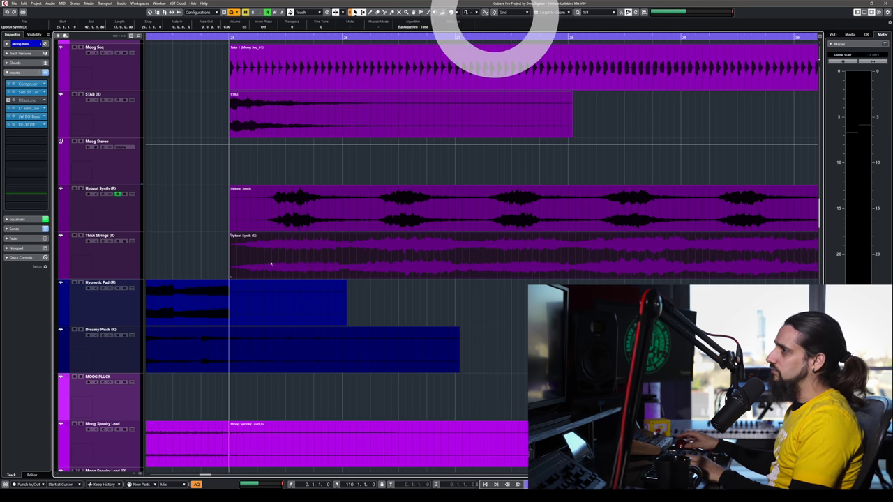
{"action": "key", "text": "j"}
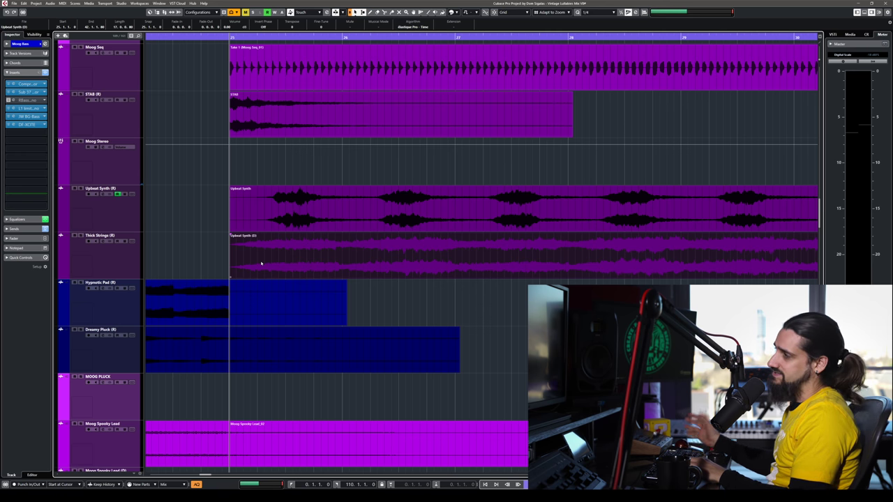
{"action": "mouse_move", "coordinate": [250, 267]}
{"action": "left_mouse_down"}
{"action": "mouse_move", "coordinate": [314, 268]}
{"action": "mouse_move", "coordinate": [227, 266]}
{"action": "mouse_move", "coordinate": [274, 263]}
{"action": "mouse_move", "coordinate": [262, 260]}
{"action": "left_mouse_up"}
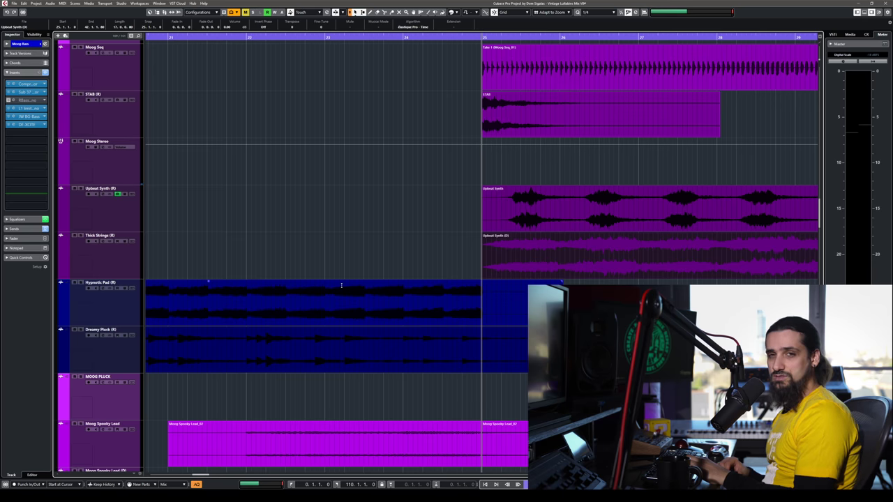
Examine the arrangement around bar 25 at closer and wider horizontal zoom levels.
{"action": "key", "text": "h"}
{"action": "key", "text": "h"}
{"action": "key", "text": "h"}
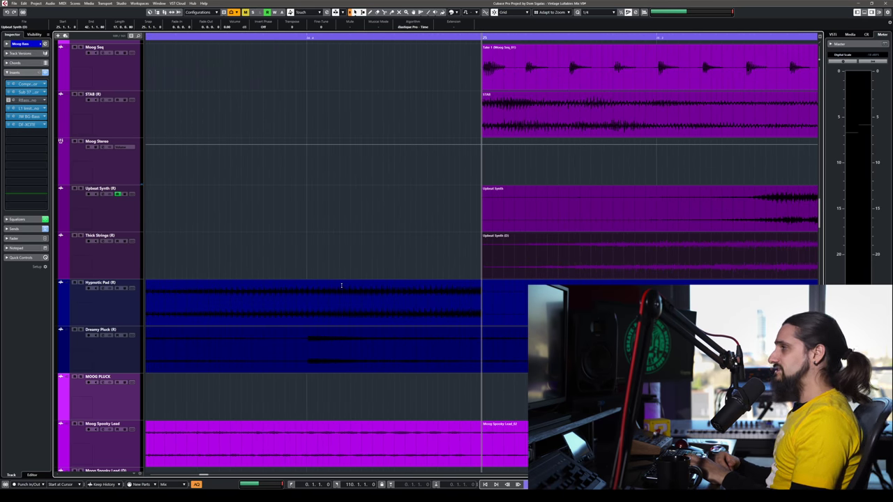
{"action": "key", "text": "g"}
{"action": "key", "text": "g"}
{"action": "key", "text": "g"}
{"action": "key", "text": "g"}
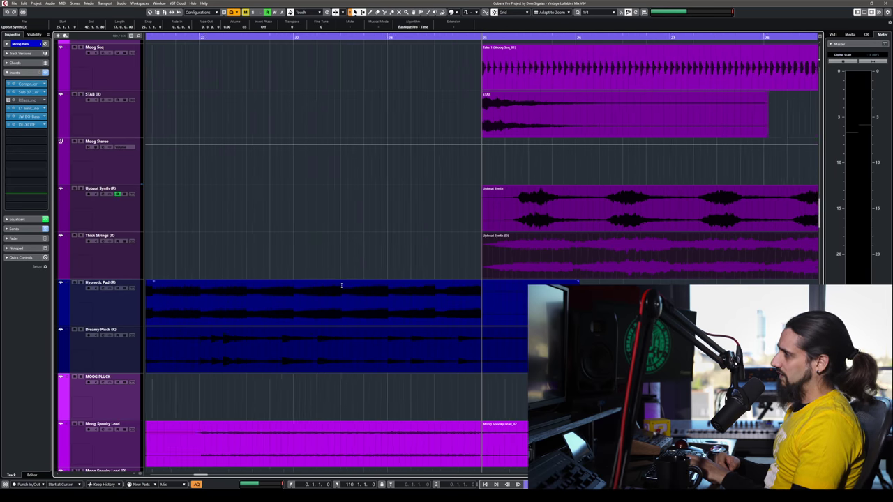
{"action": "key", "text": "g"}
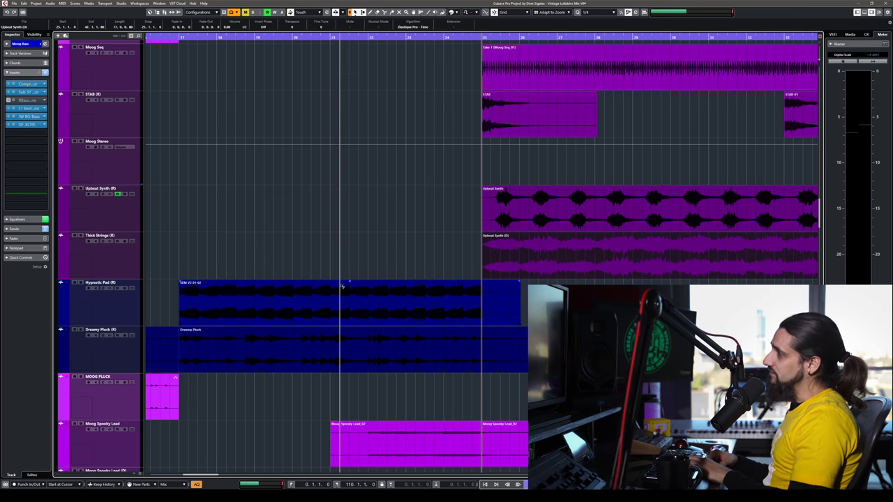
Examine the tracks around Thick Strings with taller and shorter track heights and with enlarged waveforms.
{"action": "key", "text": "shift+h"}
{"action": "key", "text": "shift+h"}
{"action": "key", "text": "shift+h"}
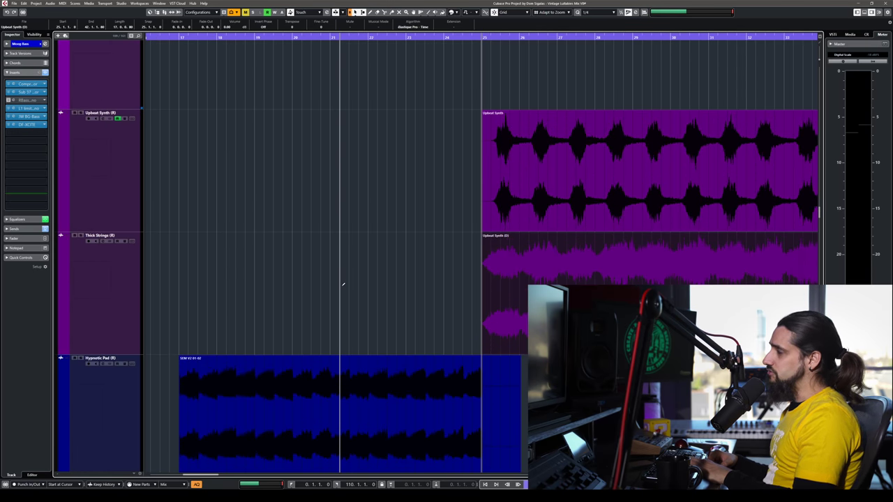
{"action": "key", "text": "shift+g"}
{"action": "key", "text": "shift+g"}
{"action": "key", "text": "shift+g"}
{"action": "key", "text": "shift+h"}
{"action": "key", "text": "shift+h"}
{"action": "key", "text": "shift+h"}
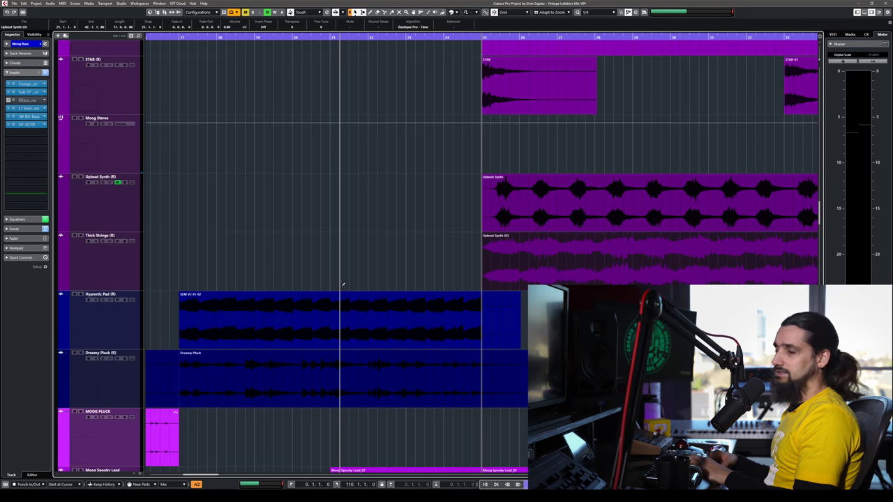
{"action": "key", "text": "shift+g"}
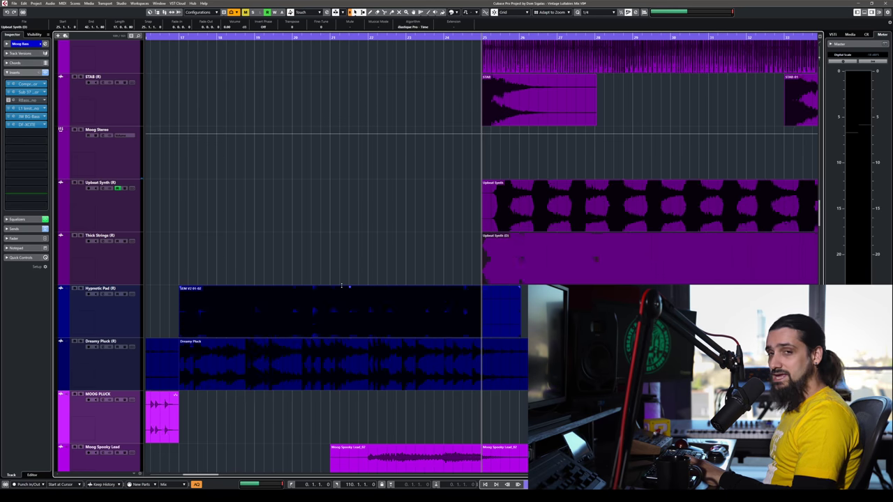
{"action": "key", "text": "h"}
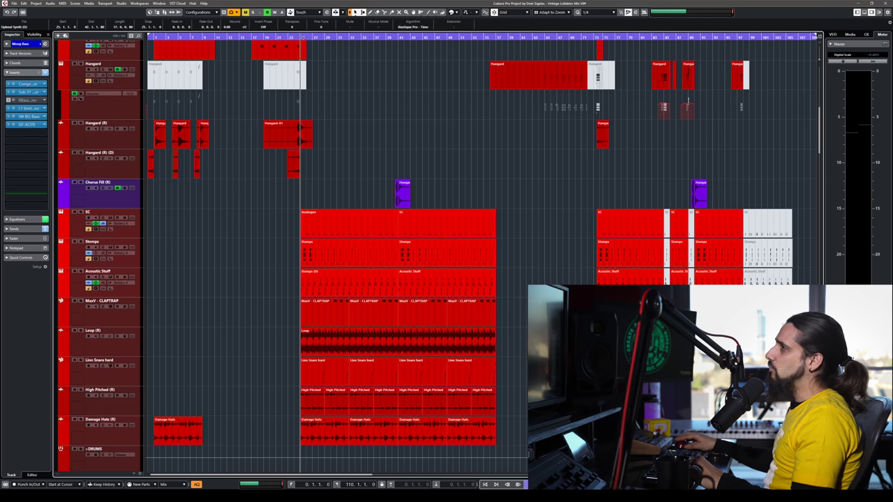
Select the range from bar 25 to bar 26 on the Loop track and play it back as a loop.
{"action": "left_click_drag", "start_coordinate": [303, 37], "coordinate": [302, 233]}
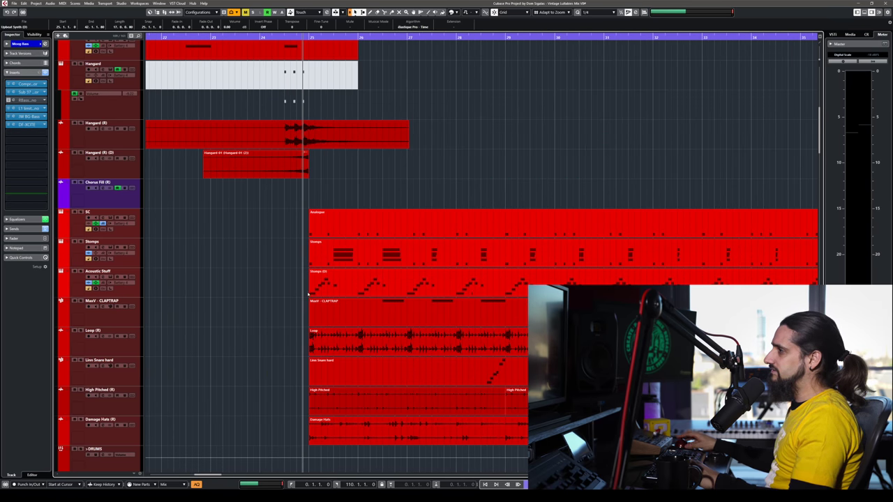
{"action": "left_click_drag", "start_coordinate": [310, 333], "coordinate": [370, 339]}
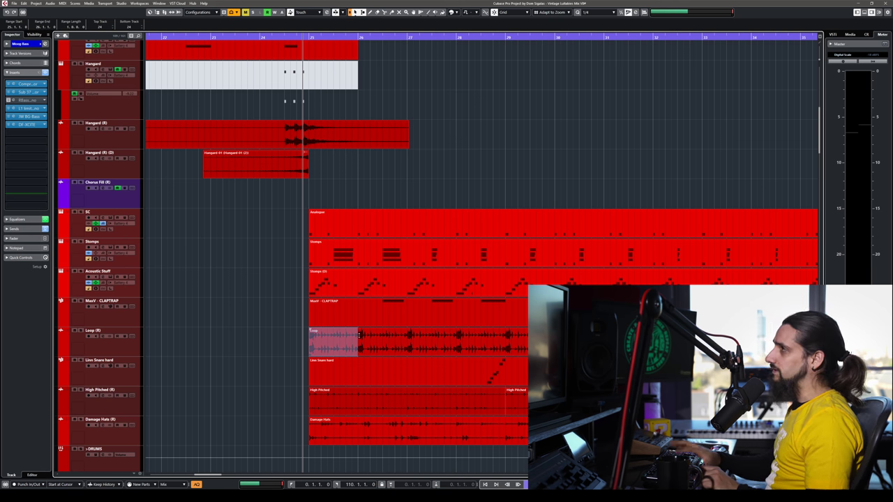
{"action": "key", "text": "shift+g"}
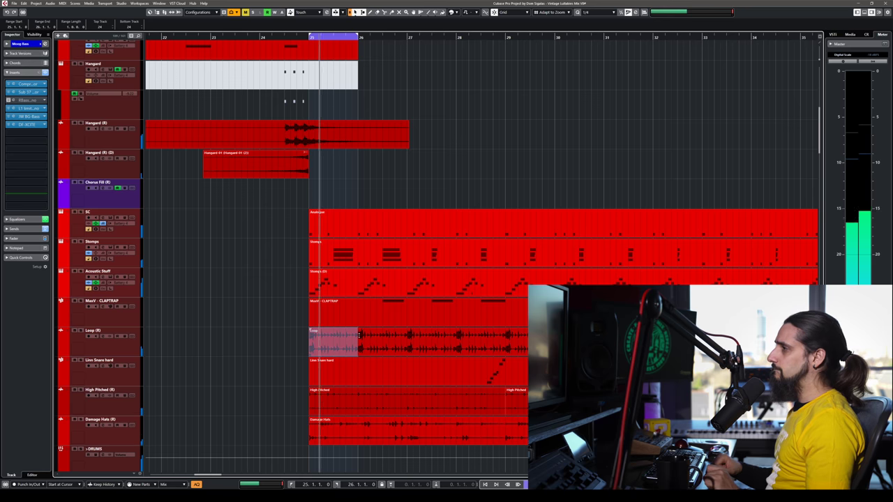
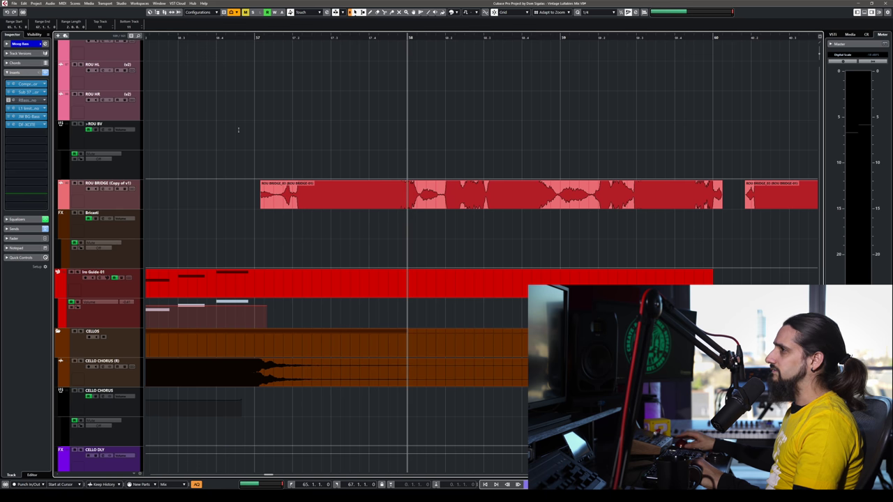
Solo the ROU BRIDGE track and play it back from around bar 58.
{"action": "left_click", "coordinate": [110, 198]}
{"action": "key", "text": "space"}
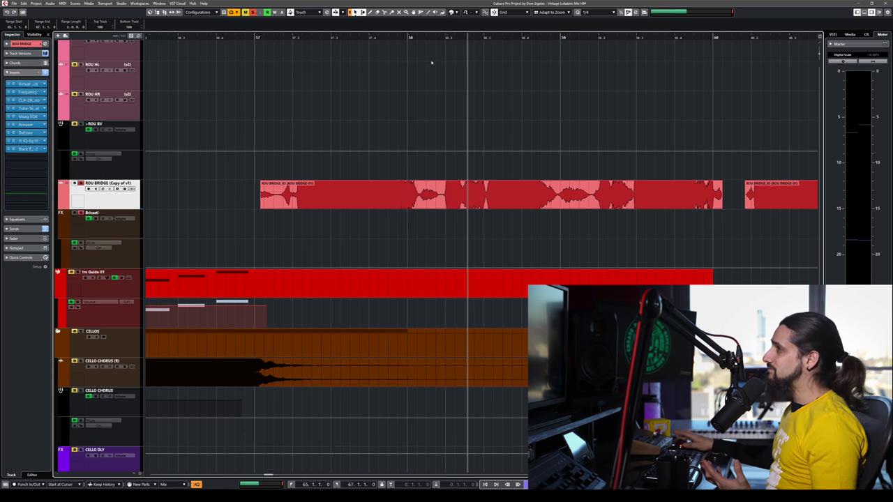
{"action": "key", "text": "space"}
Isolate the short quiet section just after bar 58 in the ROU BRIDGE clip with Split Range and lower its volume.
{"action": "key", "text": "h"}
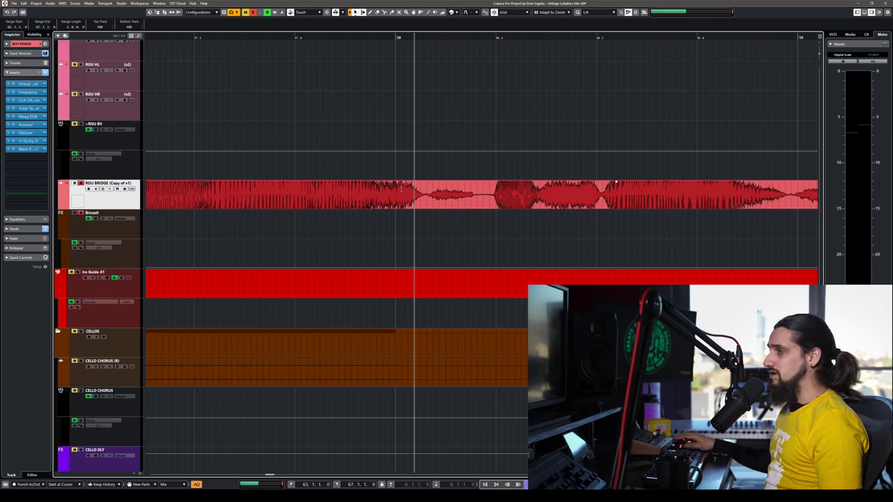
{"action": "left_click", "coordinate": [433, 185]}
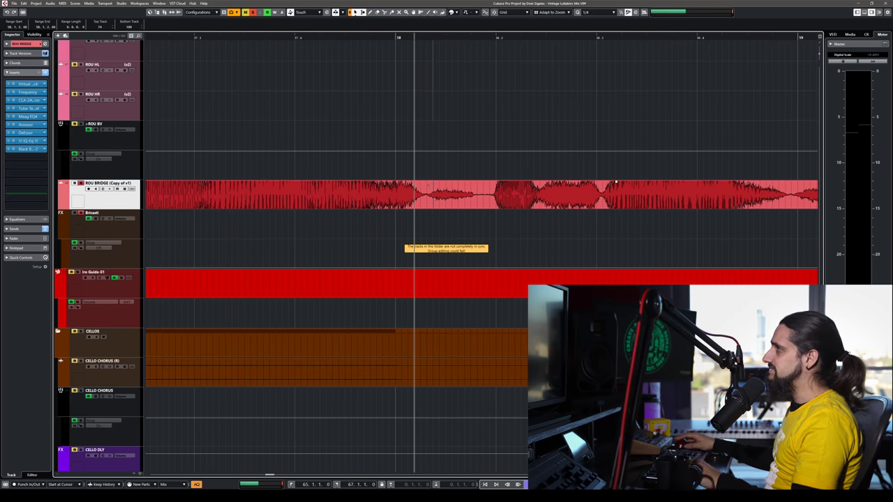
{"action": "left_click_drag", "start_coordinate": [427, 186], "coordinate": [479, 187]}
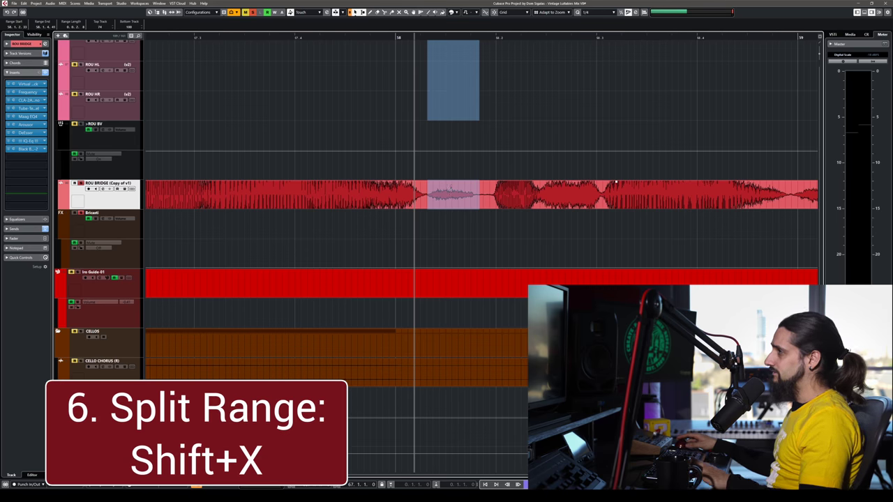
{"action": "key", "text": "shift+x"}
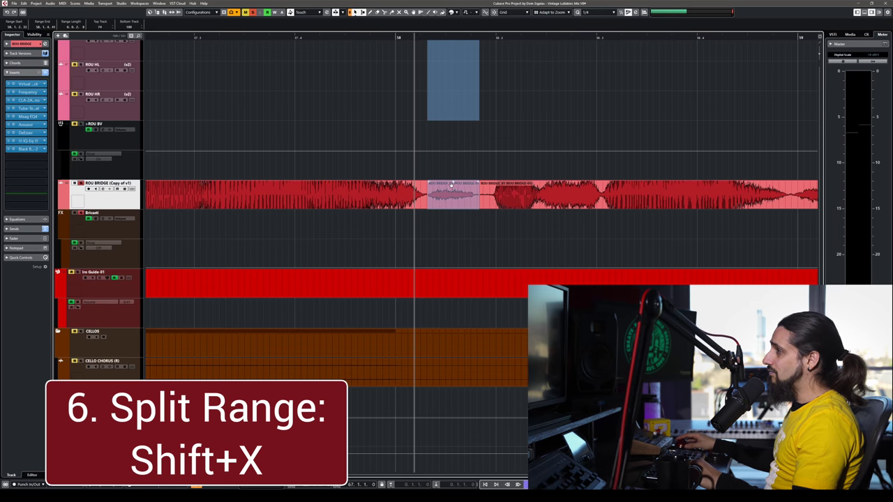
{"action": "left_click_drag", "start_coordinate": [454, 183], "coordinate": [453, 203]}
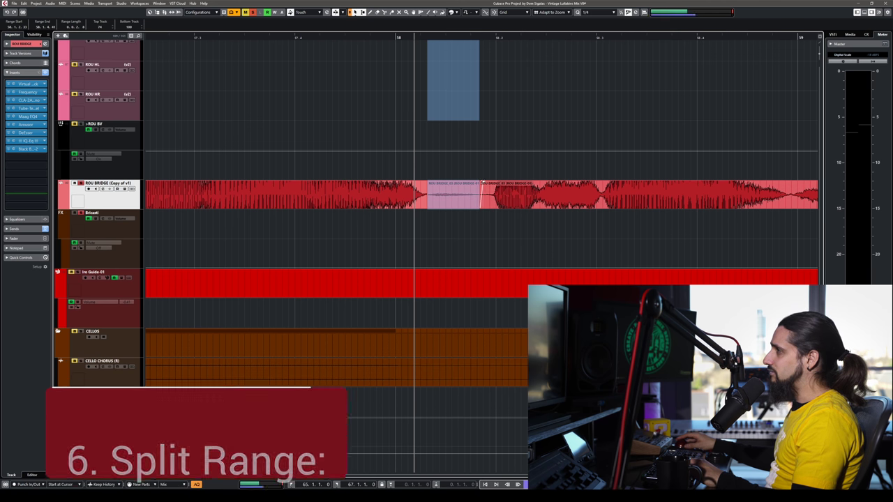
Split off the quiet opening of the ROU BRIDGE clip just after bar 57 as its own range.
{"action": "key", "text": "g"}
{"action": "left_click_drag", "start_coordinate": [272, 198], "coordinate": [252, 204]}
{"action": "key", "text": "shift+x"}
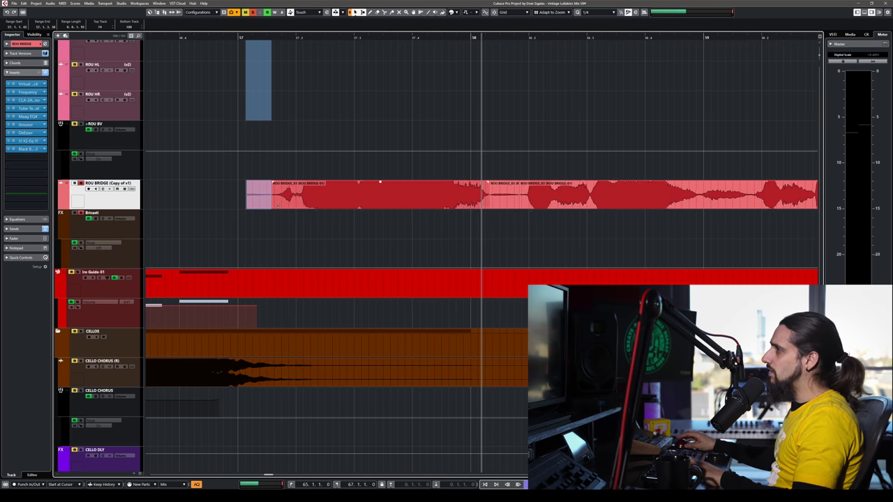
Isolate the section from the middle of beat 58.2 to 58.3 in the ROU BRIDGE clip and lower its volume.
{"action": "left_click", "coordinate": [293, 38]}
{"action": "key", "text": "space"}
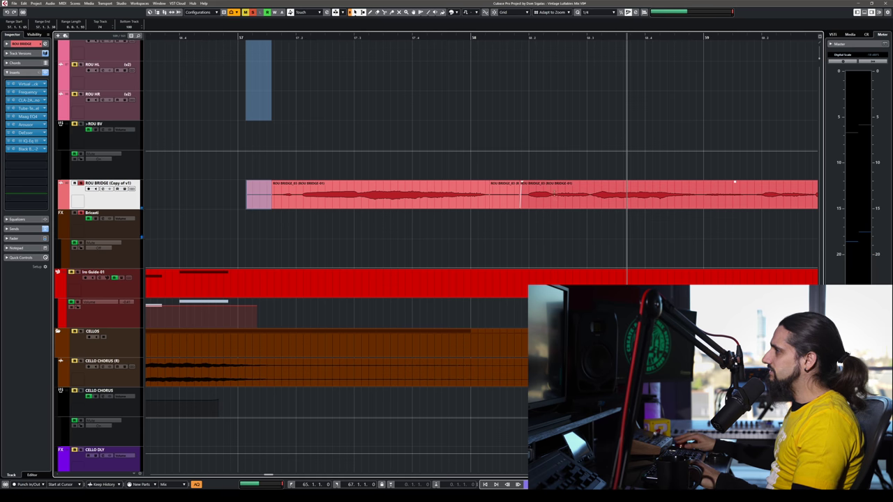
{"action": "left_click_drag", "start_coordinate": [555, 195], "coordinate": [587, 204]}
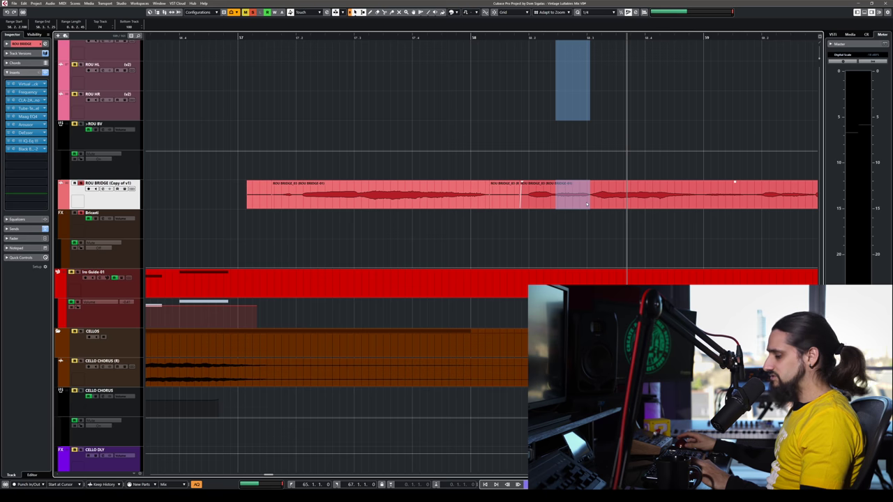
{"action": "left_click_drag", "start_coordinate": [572, 183], "coordinate": [572, 197]}
{"action": "key", "text": "g"}
{"action": "key", "text": "g"}
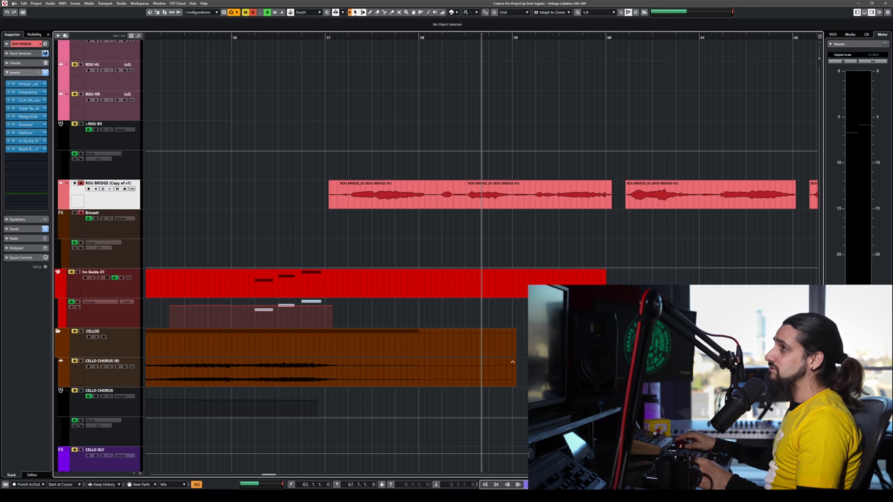
Open the Quantize Panel and examine its grid, swing and catch range settings.
{"action": "left_click", "coordinate": [37, 5]}
{"action": "mouse_move", "coordinate": [24, 3]}
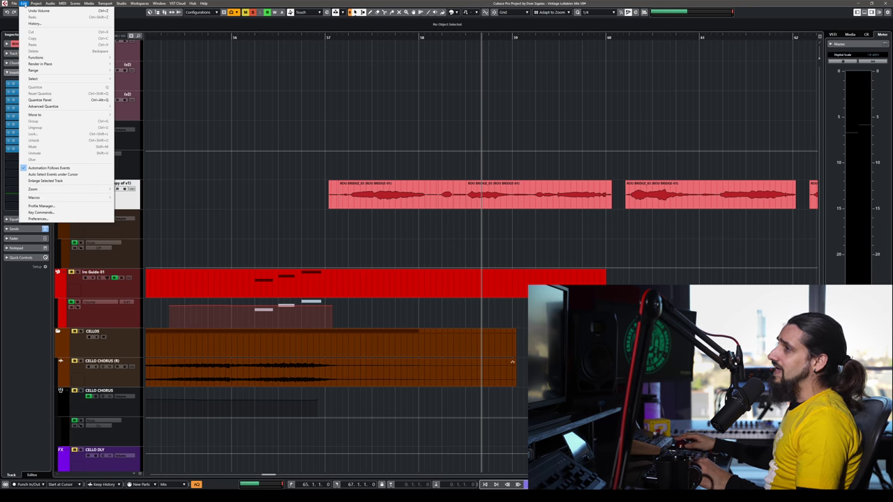
{"action": "left_click", "coordinate": [42, 100]}
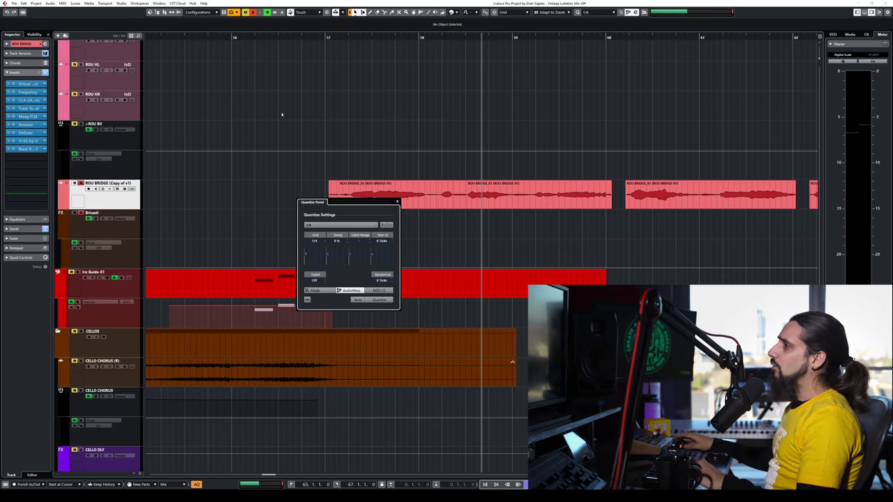
{"action": "left_click", "coordinate": [397, 202]}
{"action": "left_click", "coordinate": [35, 4]}
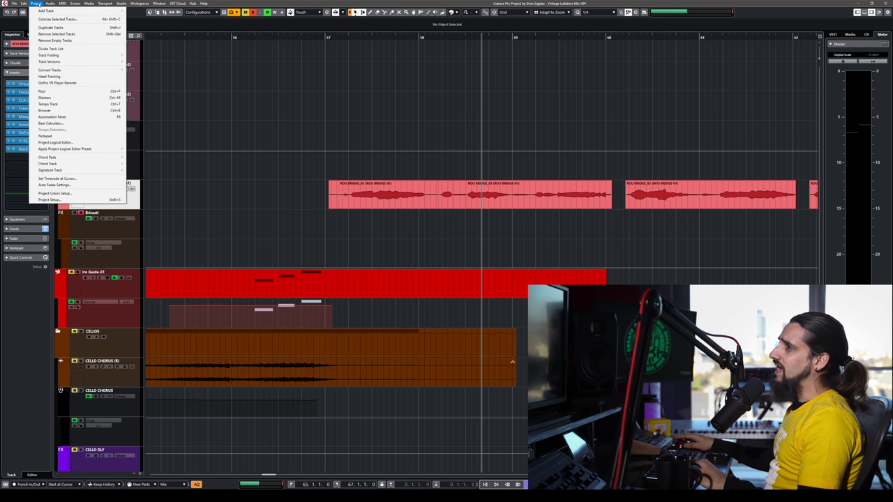
{"action": "mouse_move", "coordinate": [23, 4]}
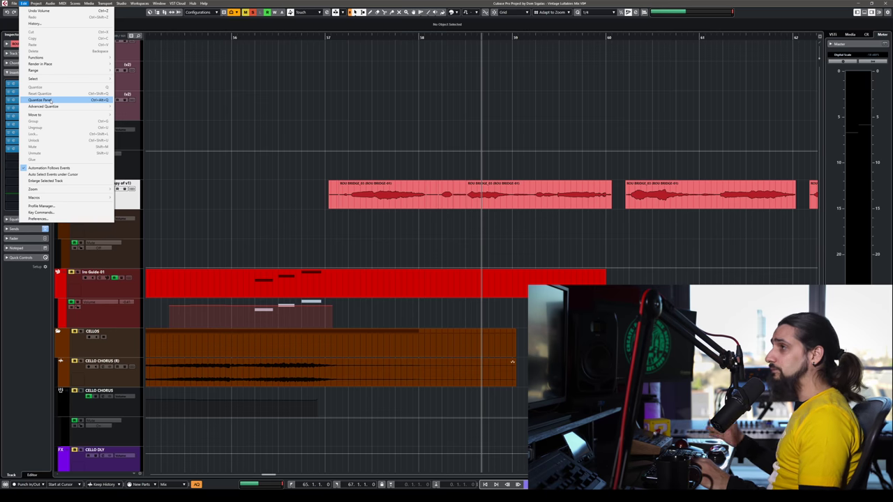
{"action": "left_click", "coordinate": [180, 144]}
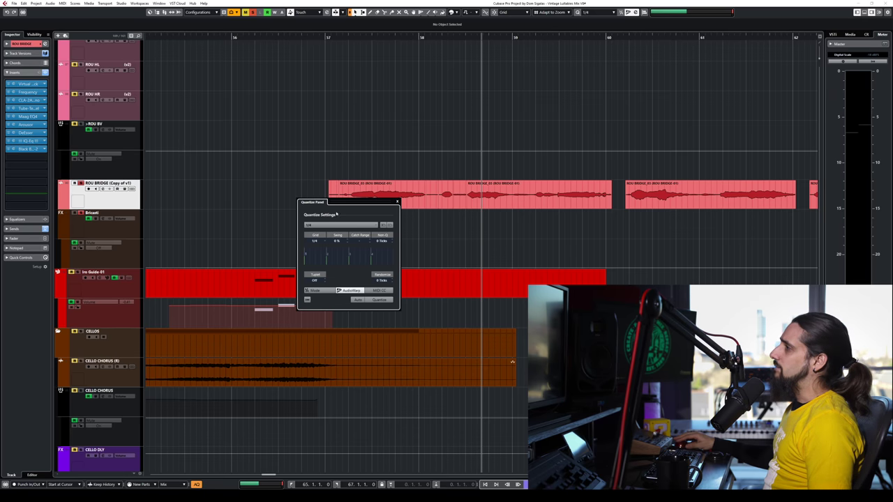
{"action": "left_click_drag", "start_coordinate": [342, 202], "coordinate": [421, 190]}
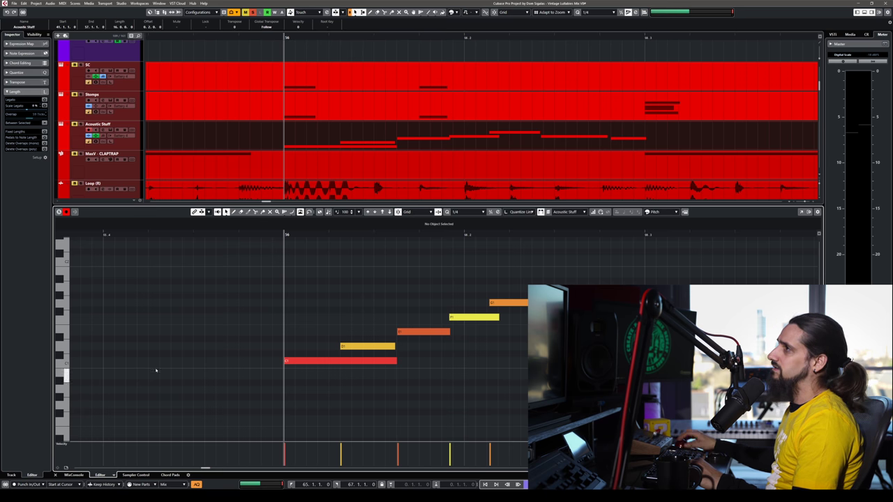
Show the Quantize settings for the Acoustic Stuff part, try quantizing the notes around bar 56 to 1/4, and undo it.
{"action": "left_click", "coordinate": [17, 73]}
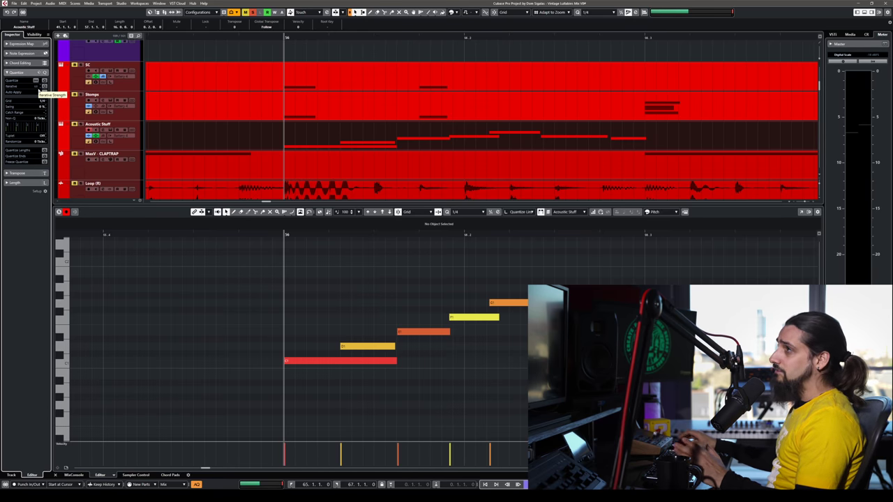
{"action": "left_click_drag", "start_coordinate": [679, 276], "coordinate": [239, 399]}
{"action": "key", "text": "q"}
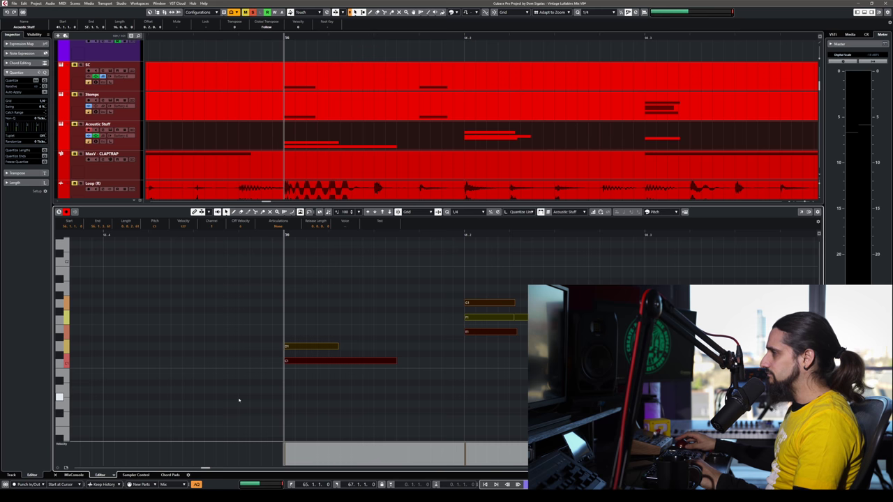
{"action": "key", "text": "ctrl+z"}
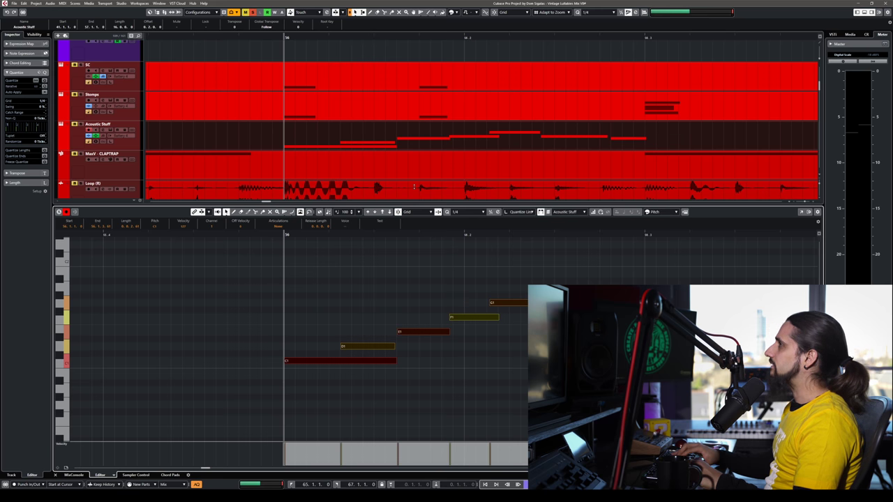
Set the quantize value to 1/16, quantize the selected Acoustic Stuff notes and deselect them.
{"action": "key", "text": "3"}
{"action": "key", "text": "q"}
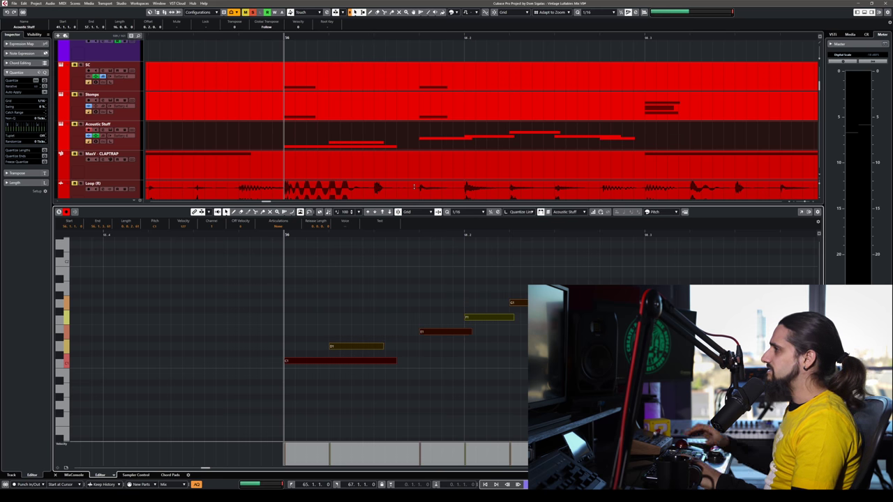
{"action": "left_click", "coordinate": [333, 418]}
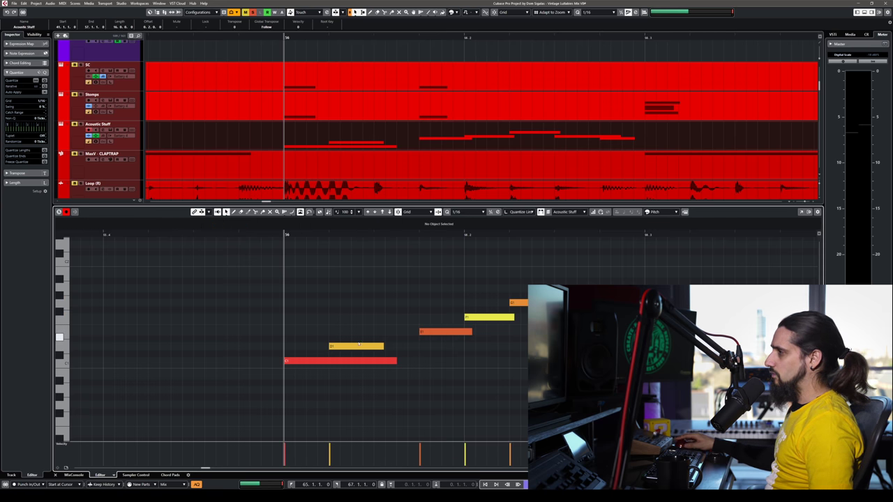
Select only the second and third notes after bar 56 and reset their quantization.
{"action": "left_click_drag", "start_coordinate": [334, 305], "coordinate": [443, 347]}
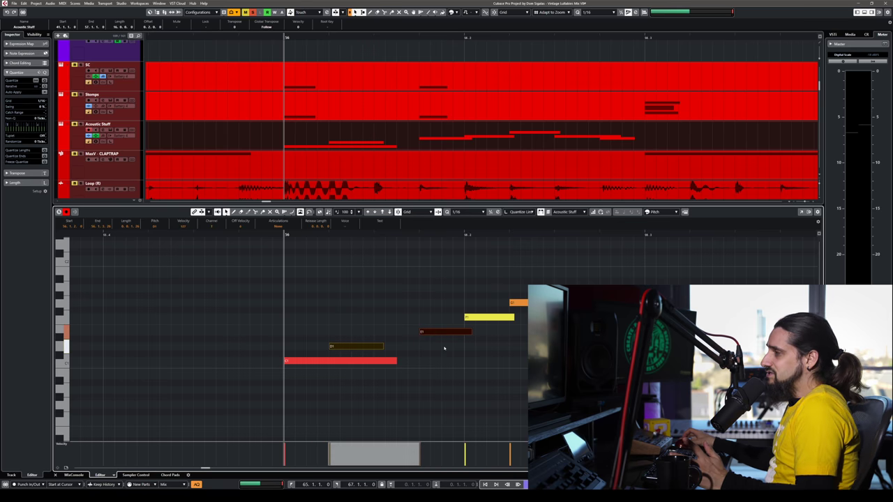
{"action": "left_click", "coordinate": [35, 80]}
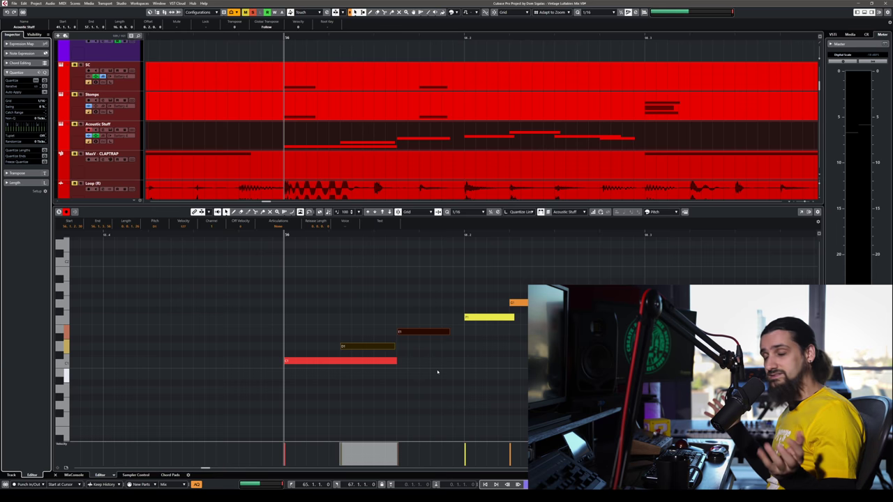
{"action": "key", "text": "ctrl+z"}
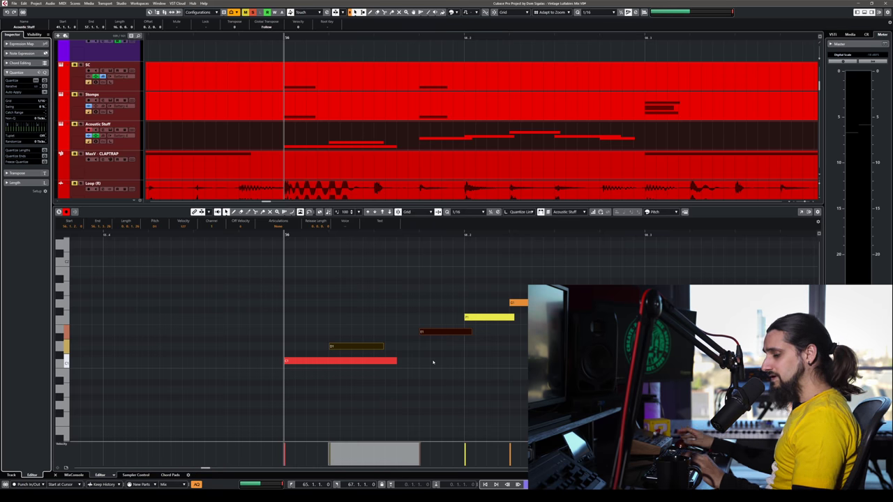
{"action": "left_click_drag", "start_coordinate": [339, 305], "coordinate": [456, 352]}
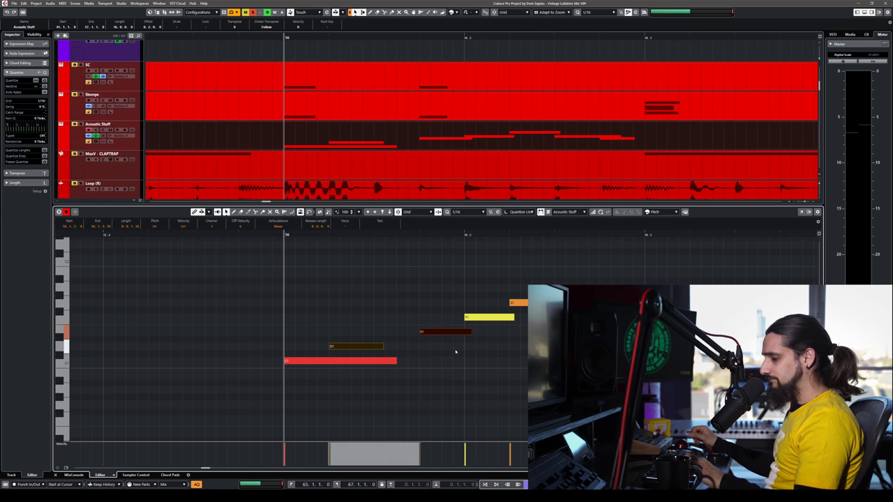
{"action": "key", "text": "q"}
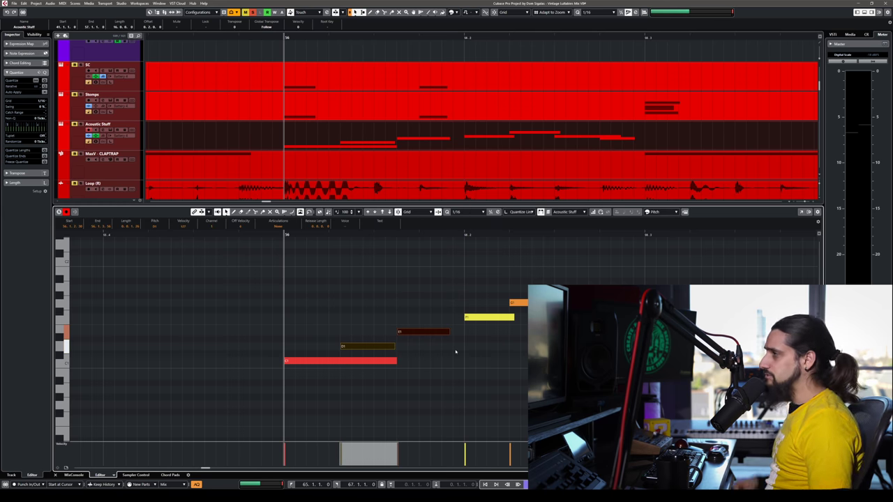
Move the third note slightly later and the second note slightly earlier, both off the grid.
{"action": "left_click_drag", "start_coordinate": [418, 334], "coordinate": [431, 336]}
{"action": "left_click", "coordinate": [410, 347]}
{"action": "left_click_drag", "start_coordinate": [431, 335], "coordinate": [431, 335]}
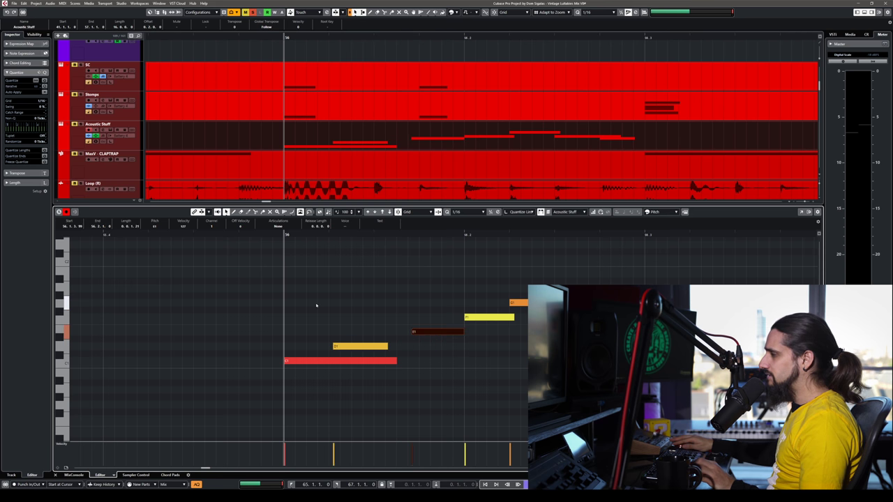
Quantize the notes around bar 56 to 1/16, and reset the quantization of only the second and third notes.
{"action": "left_click_drag", "start_coordinate": [306, 308], "coordinate": [523, 396]}
{"action": "key", "text": "q"}
{"action": "left_click_drag", "start_coordinate": [329, 308], "coordinate": [432, 350]}
{"action": "key", "text": "ctrl+z"}
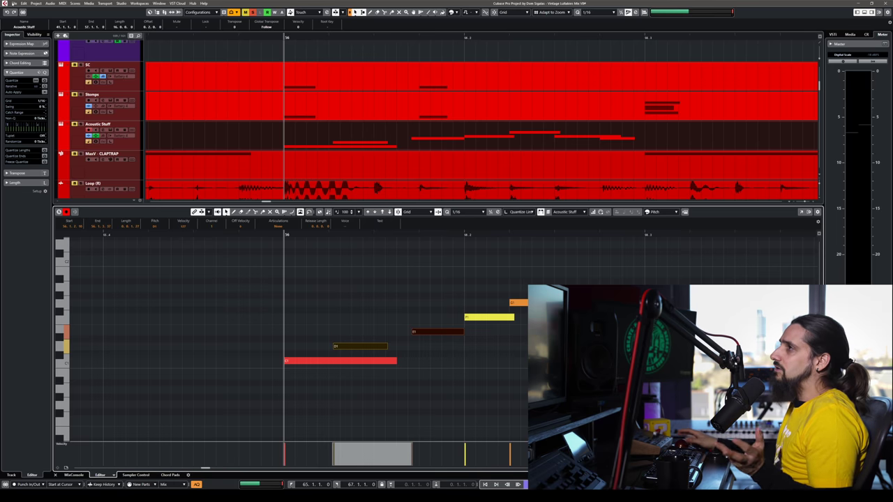
Look up the Reset Quantize command in Key Commands by searching for "reset quan" and go to its key entry field.
{"action": "left_click", "coordinate": [14, 4]}
{"action": "left_click", "coordinate": [24, 4]}
{"action": "left_click", "coordinate": [14, 3]}
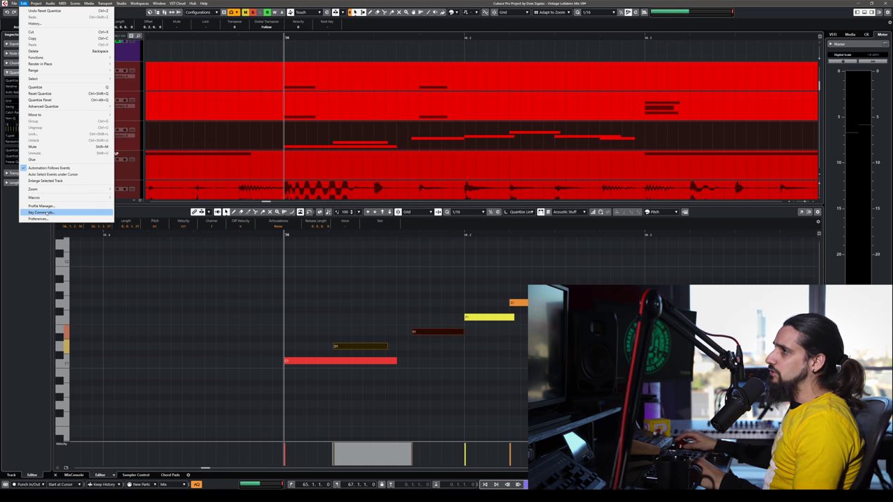
{"action": "left_click", "coordinate": [308, 259]}
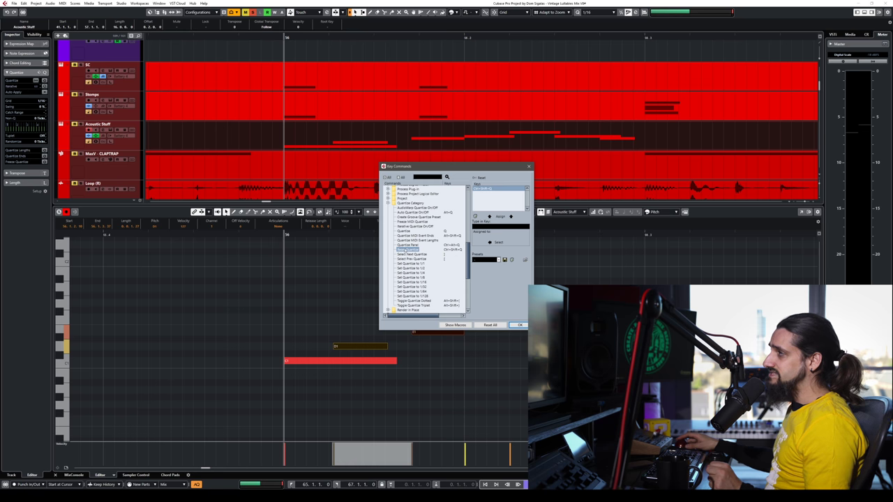
{"action": "type", "text": "quan"}
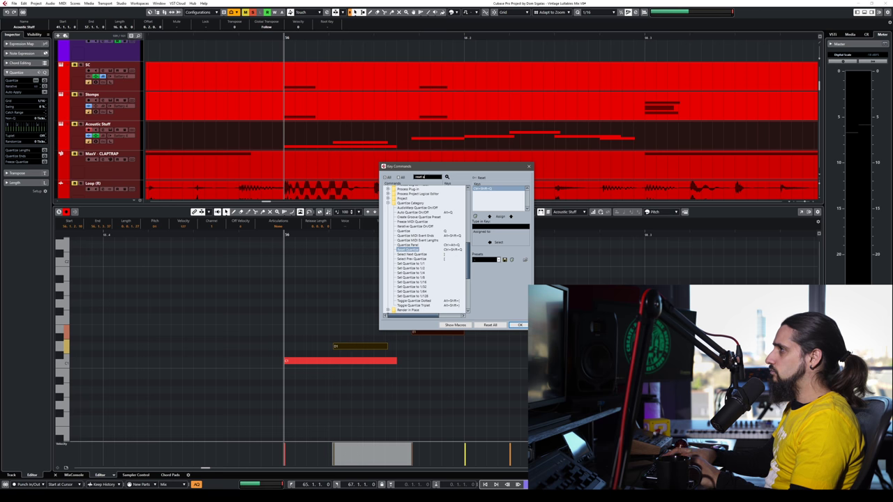
{"action": "key", "text": "BackSpace"}
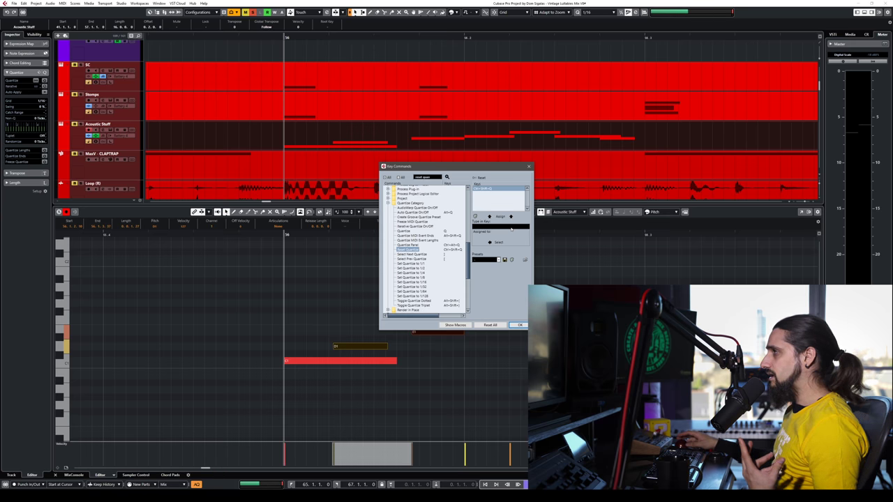
{"action": "left_click", "coordinate": [512, 229]}
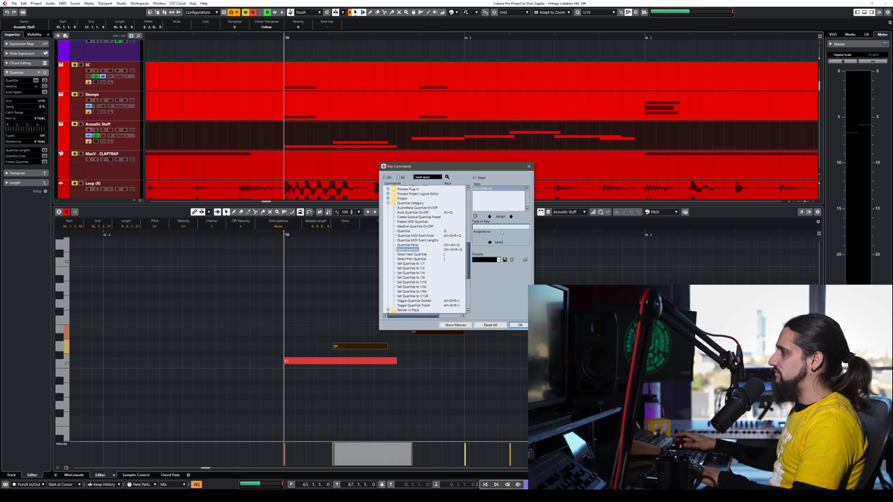
{"action": "key", "text": "ctrl+shift+q"}
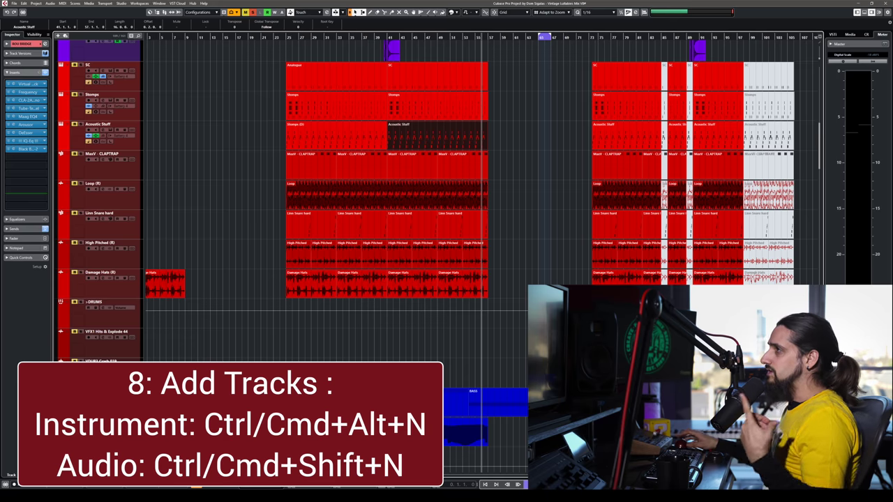
With the Long Intro Bass (R) track selected, open the Add Track dialog for an instrument track and for an audio track, cancelling each.
{"action": "scroll", "coordinate": [115, 209], "scroll_direction": "down", "scroll_amount": 5}
{"action": "left_click", "coordinate": [115, 331]}
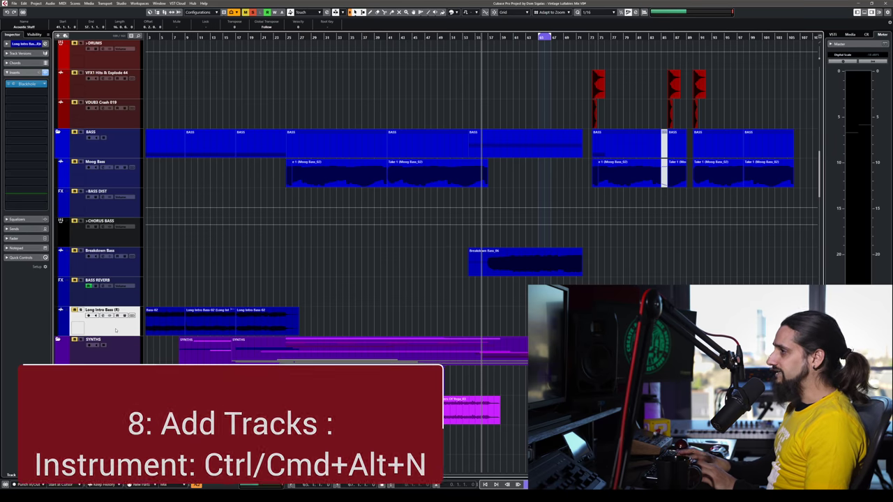
{"action": "key", "text": "ctrl+alt+n"}
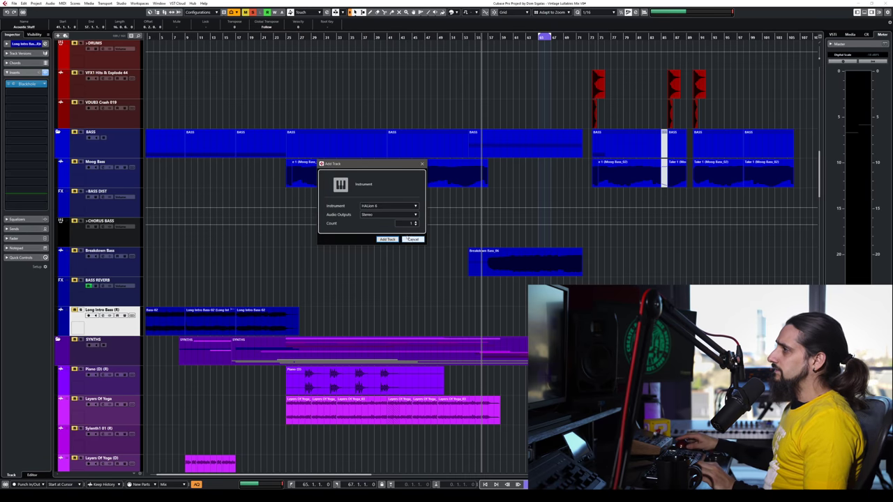
{"action": "left_click", "coordinate": [410, 240]}
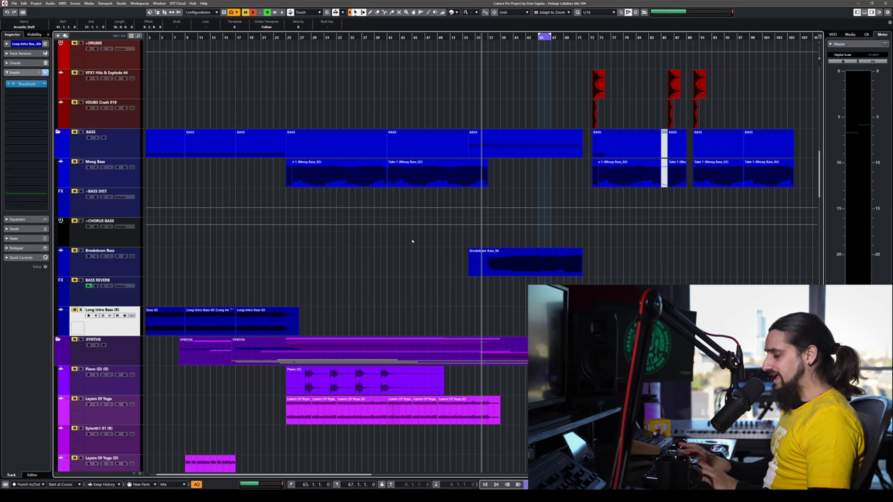
{"action": "key", "text": "ctrl+alt+n"}
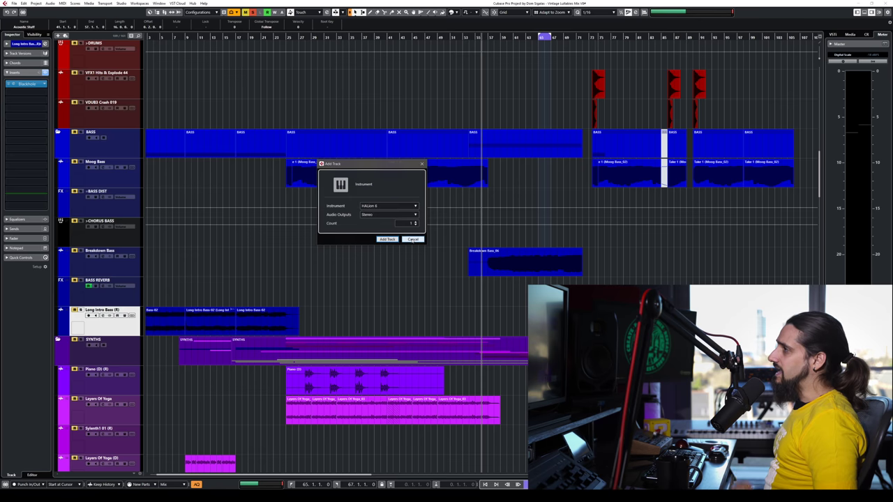
{"action": "left_click", "coordinate": [417, 240]}
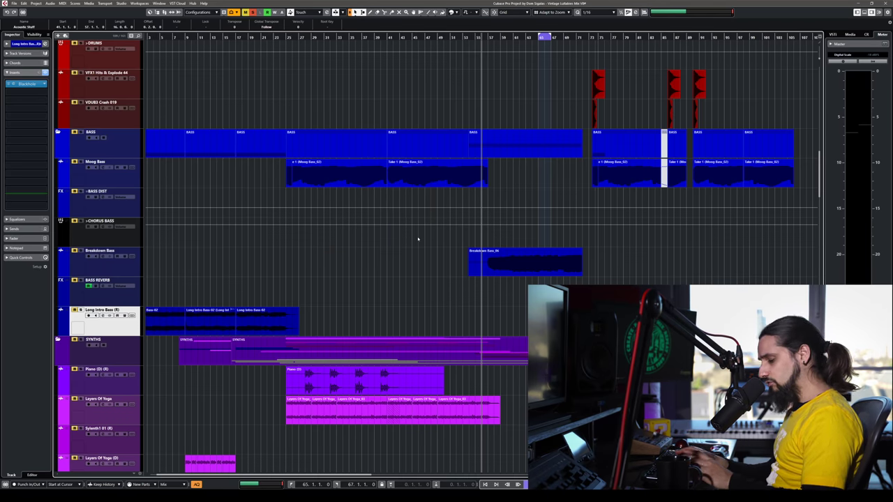
{"action": "key", "text": "ctrl+t"}
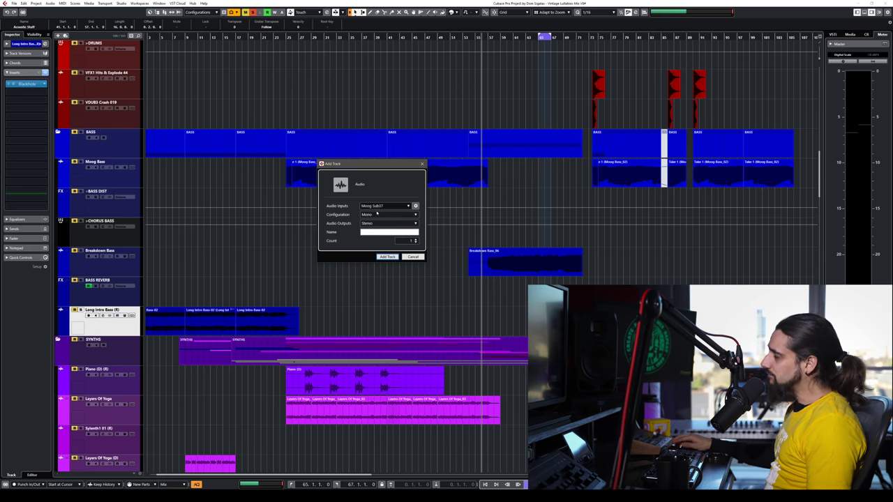
{"action": "left_click", "coordinate": [412, 257]}
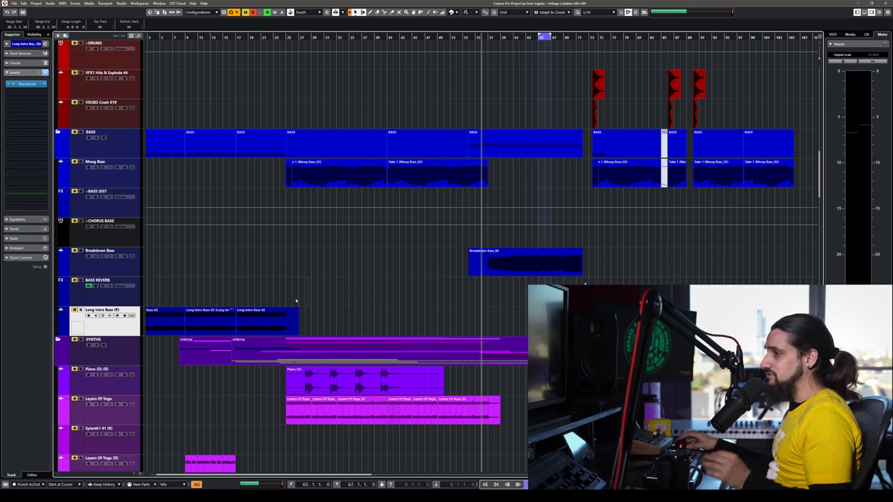
Select the guitar tracks from Tele 1 through TREMOLO RIFF in the GTRS folder.
{"action": "scroll", "coordinate": [267, 314], "scroll_direction": "down", "scroll_amount": 15}
{"action": "scroll", "coordinate": [269, 355], "scroll_direction": "up", "scroll_amount": 6}
{"action": "scroll", "coordinate": [273, 359], "scroll_direction": "down", "scroll_amount": 16}
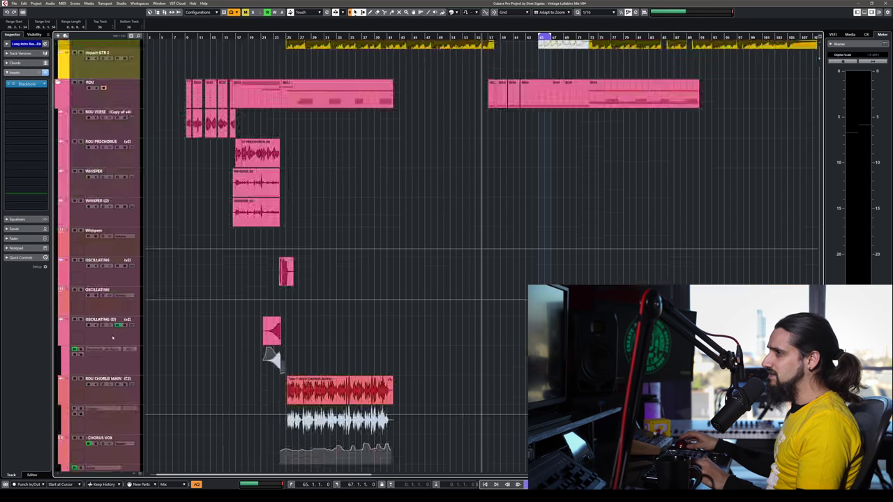
{"action": "scroll", "coordinate": [116, 332], "scroll_direction": "up", "scroll_amount": 7}
{"action": "scroll", "coordinate": [116, 332], "scroll_direction": "up", "scroll_amount": 8}
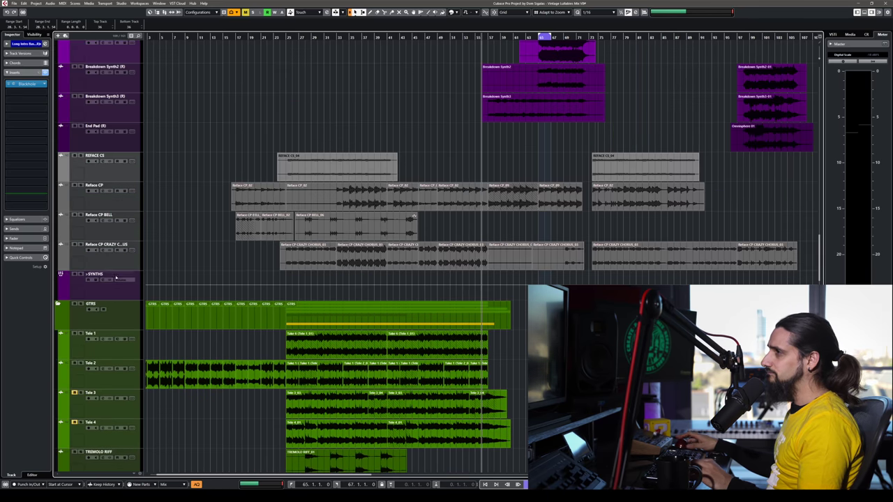
{"action": "left_click", "coordinate": [128, 353]}
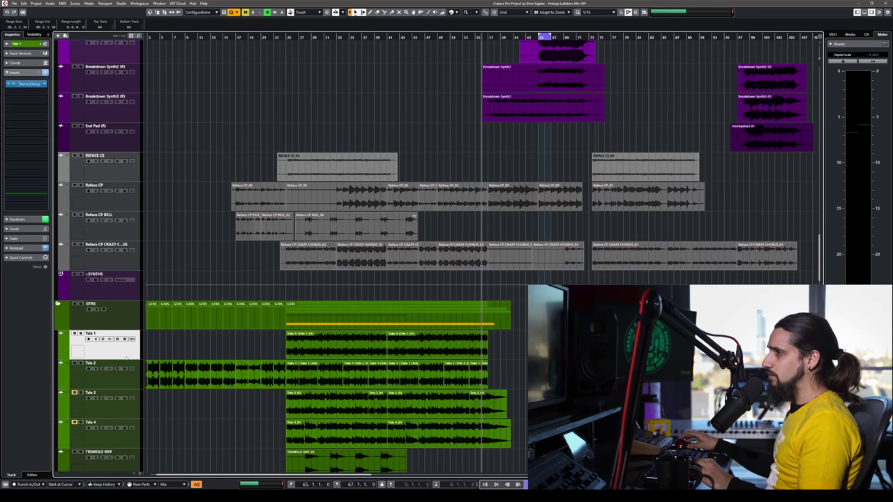
{"action": "scroll", "coordinate": [125, 357], "scroll_direction": "down", "scroll_amount": 8}
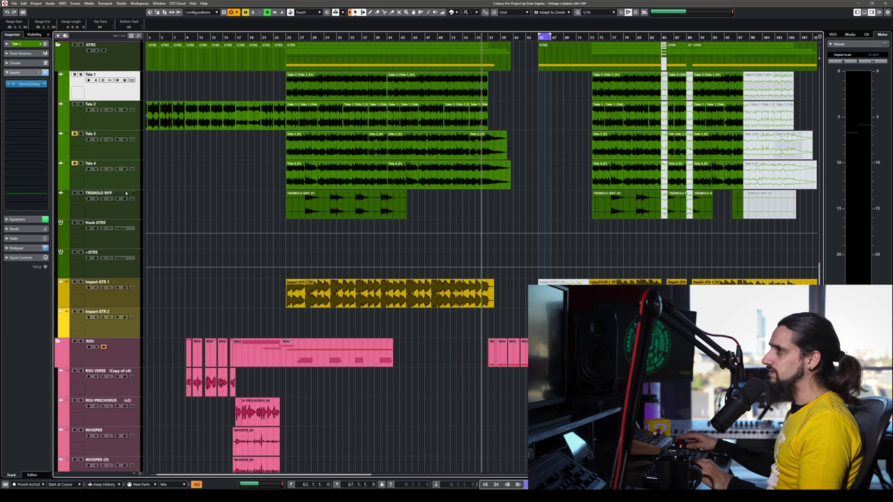
{"action": "left_click", "coordinate": [126, 203], "text": "shift"}
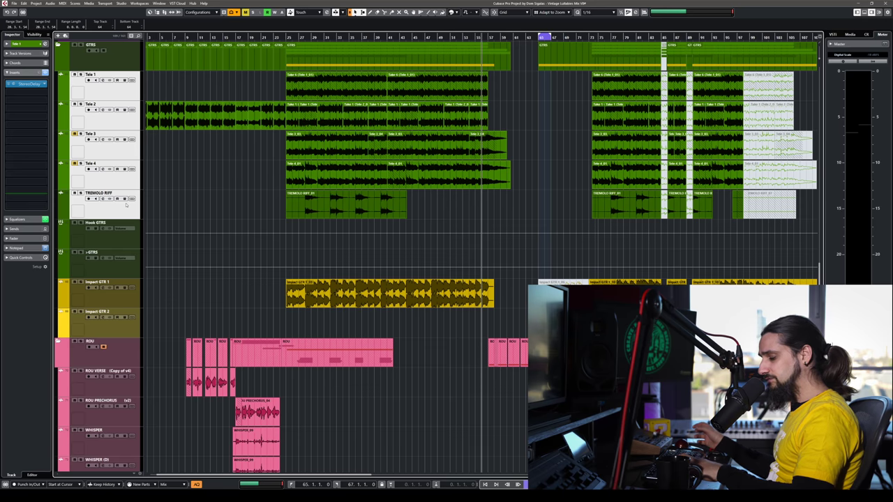
Open the Add Track dialog for a group channel on the selected guitar tracks and set its configuration to Stereo.
{"action": "key", "text": "alt+shift+g"}
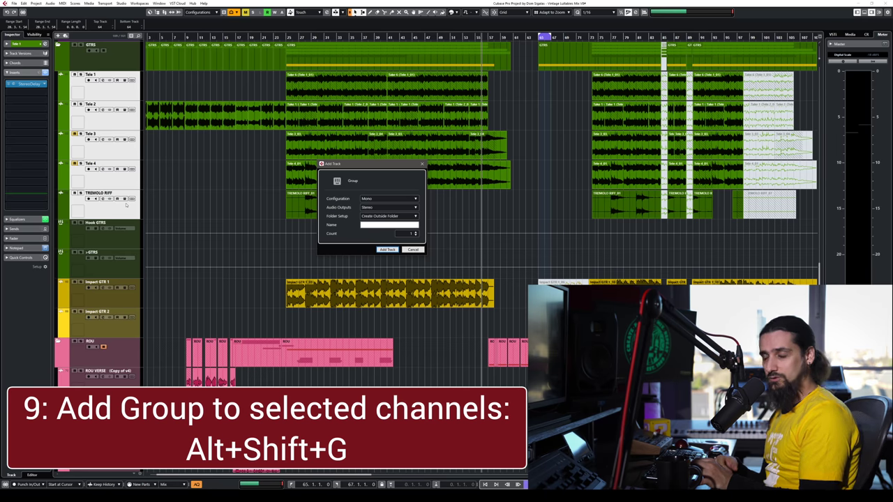
{"action": "left_click", "coordinate": [377, 198]}
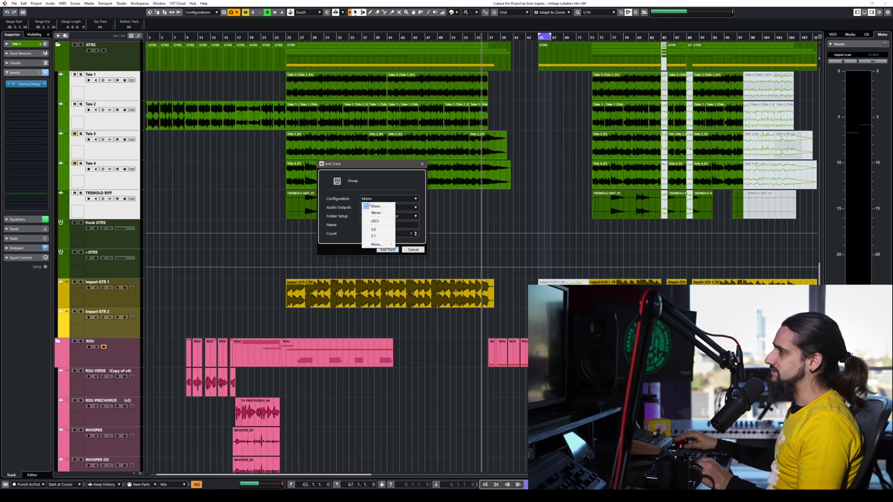
{"action": "left_click", "coordinate": [375, 214]}
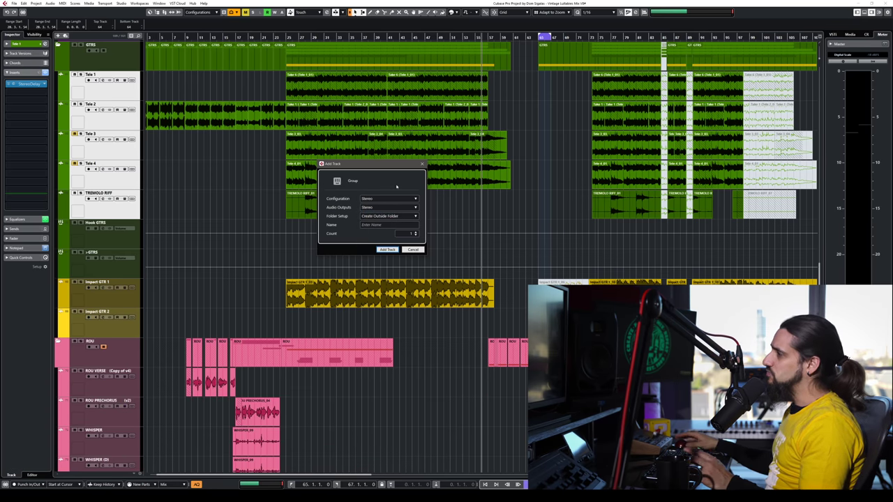
Name the group GTRS, add it for the selected guitar tracks, and check the output routing of Tele 2.
{"action": "left_click", "coordinate": [383, 225]}
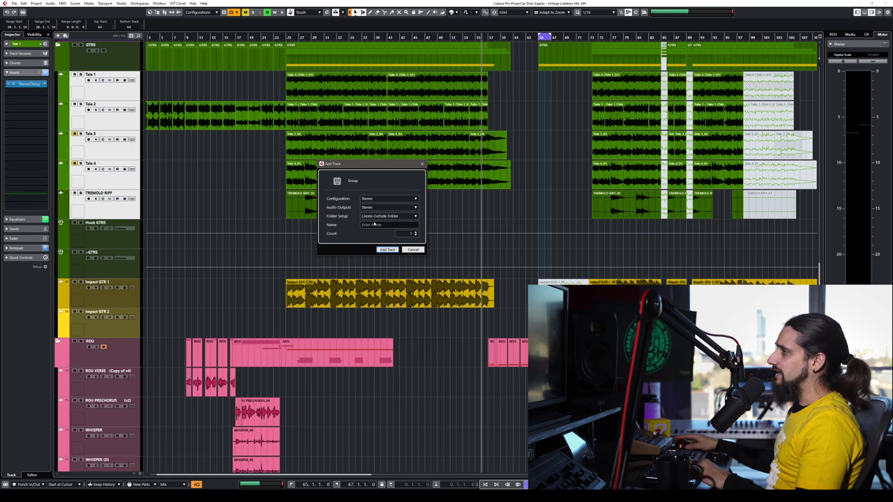
{"action": "type", "text": "sdfsdf"}
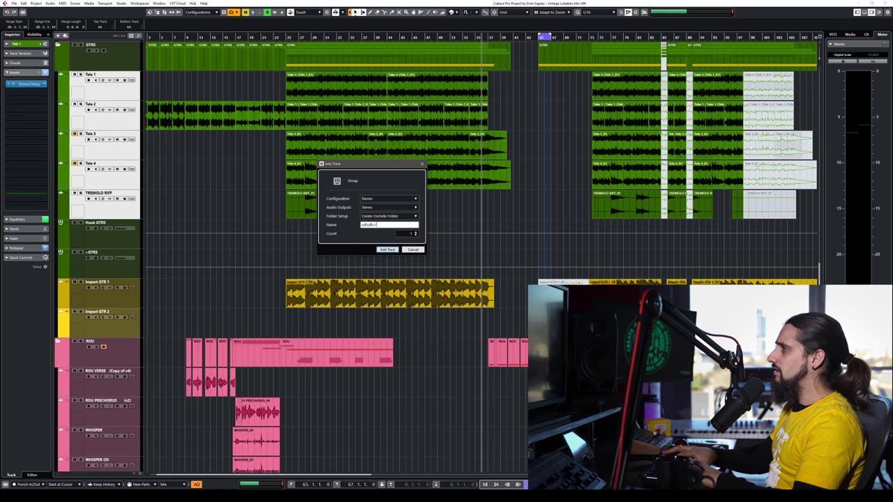
{"action": "key", "text": "BackSpace"}
{"action": "key", "text": "BackSpace"}
{"action": "key", "text": "BackSpace"}
{"action": "key", "text": "BackSpace"}
{"action": "key", "text": "BackSpace"}
{"action": "key", "text": "BackSpace"}
{"action": "key", "text": "BackSpace"}
{"action": "key", "text": "BackSpace"}
{"action": "type", "text": "GTRS"}
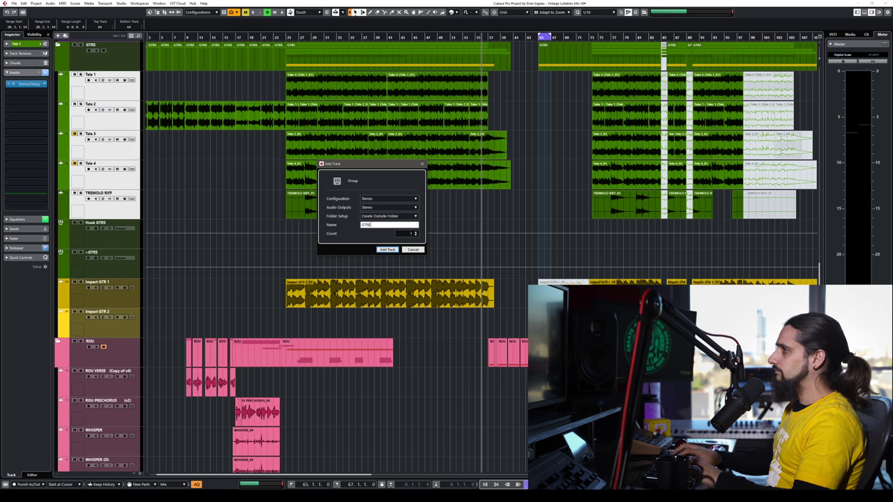
{"action": "key", "text": "Return"}
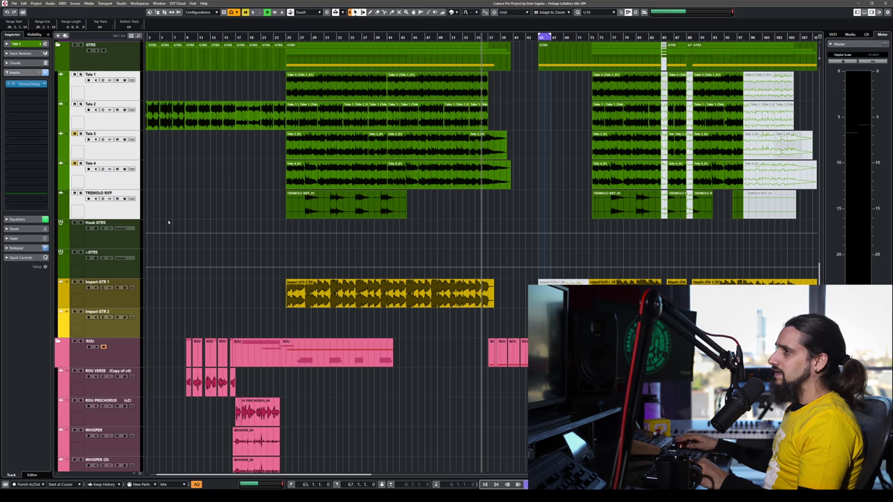
{"action": "left_click", "coordinate": [127, 133]}
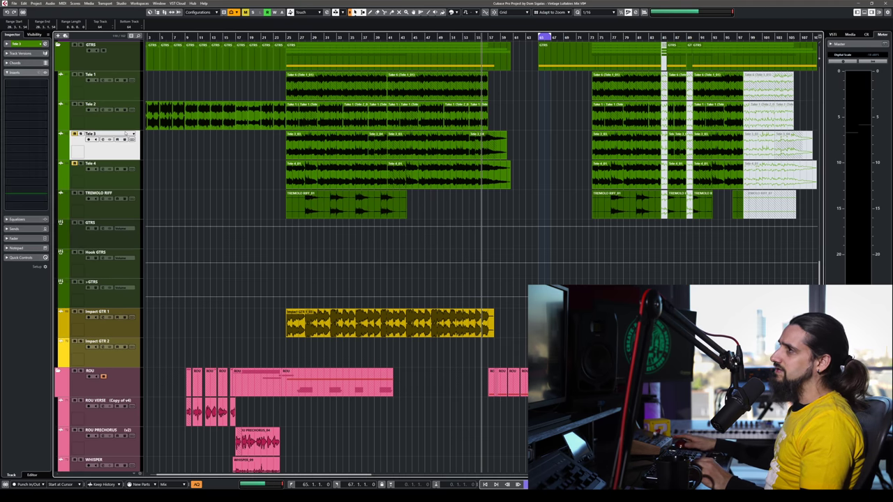
{"action": "left_click", "coordinate": [81, 100]}
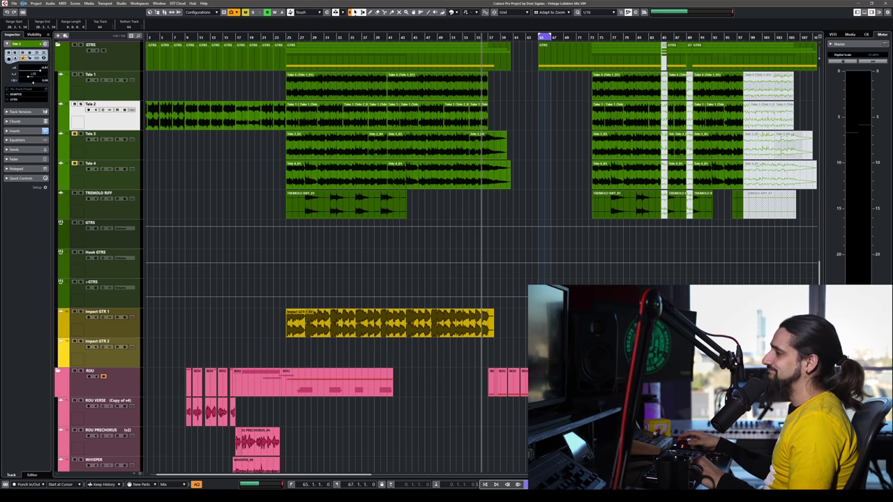
Show the macros in Key Commands and expand the Tracks To Group macro to examine its command.
{"action": "left_click", "coordinate": [23, 4]}
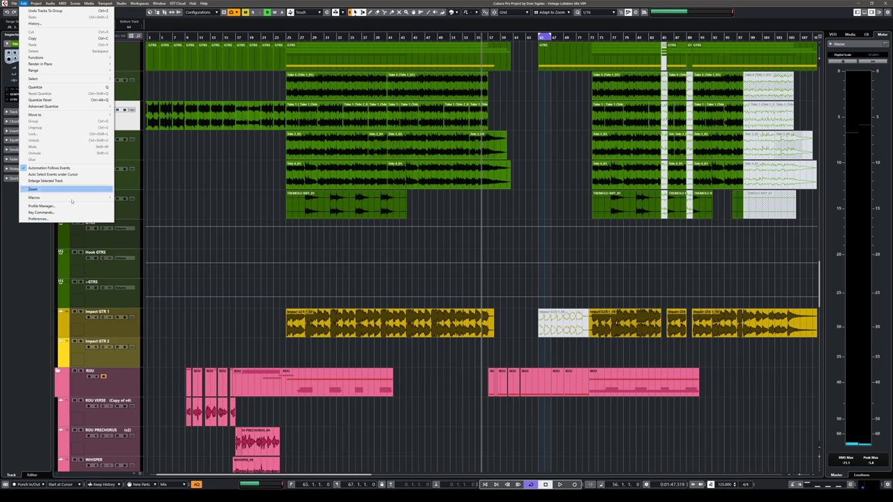
{"action": "left_click", "coordinate": [40, 212]}
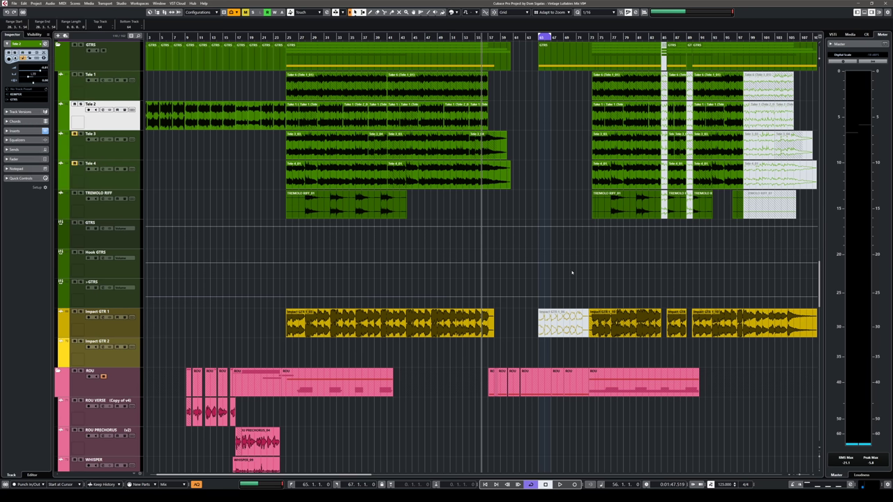
{"action": "left_click", "coordinate": [598, 380]}
{"action": "left_click", "coordinate": [599, 380]}
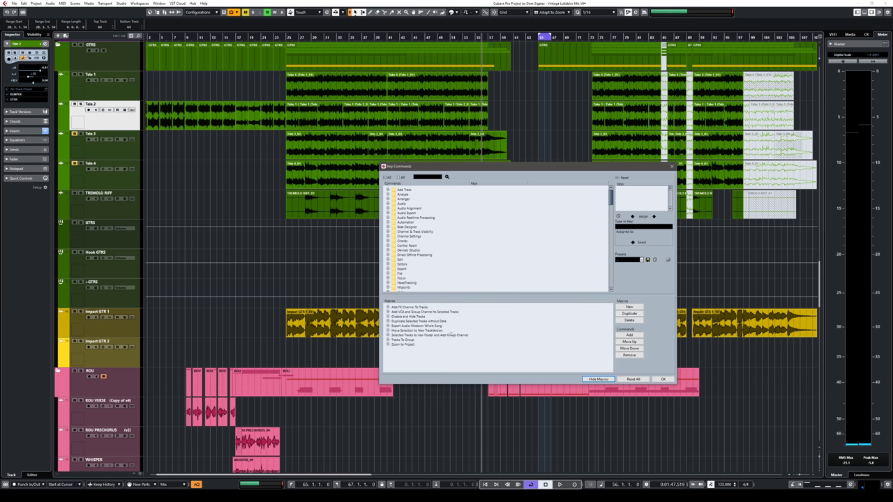
{"action": "left_click", "coordinate": [402, 340]}
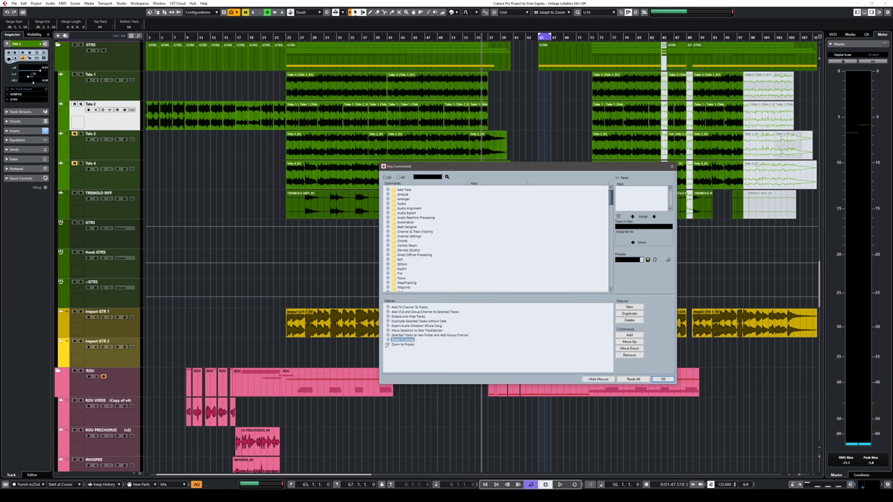
{"action": "left_click", "coordinate": [388, 340]}
{"action": "left_click", "coordinate": [402, 344]}
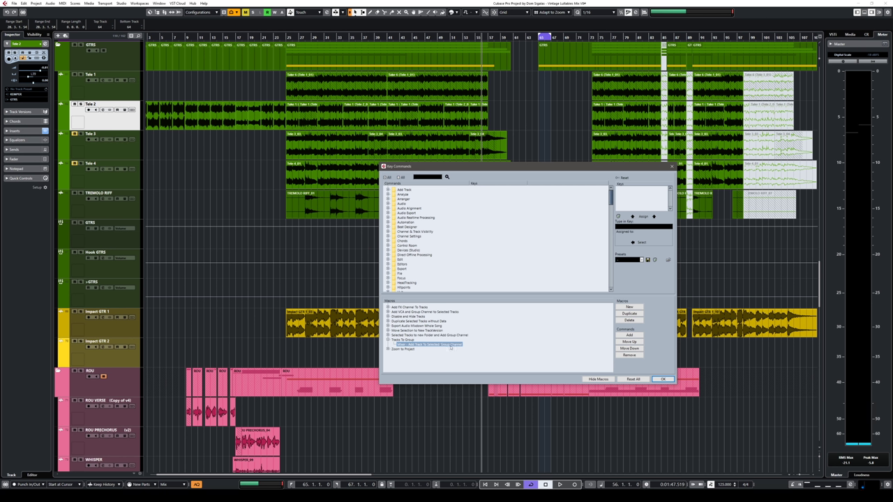
Select the Tracks To Group macro and enter Alt+Shift+G as its key to check the assignment.
{"action": "left_click", "coordinate": [413, 340]}
{"action": "left_click", "coordinate": [654, 228]}
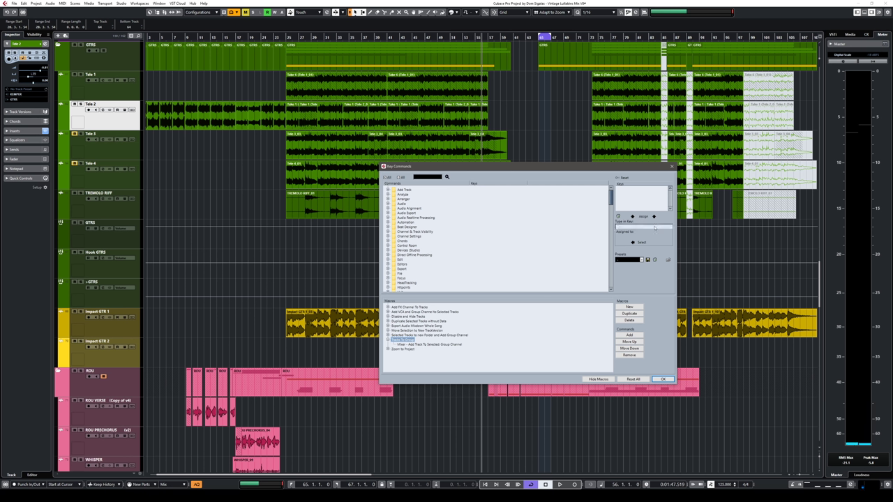
{"action": "key", "text": "alt+shift+g"}
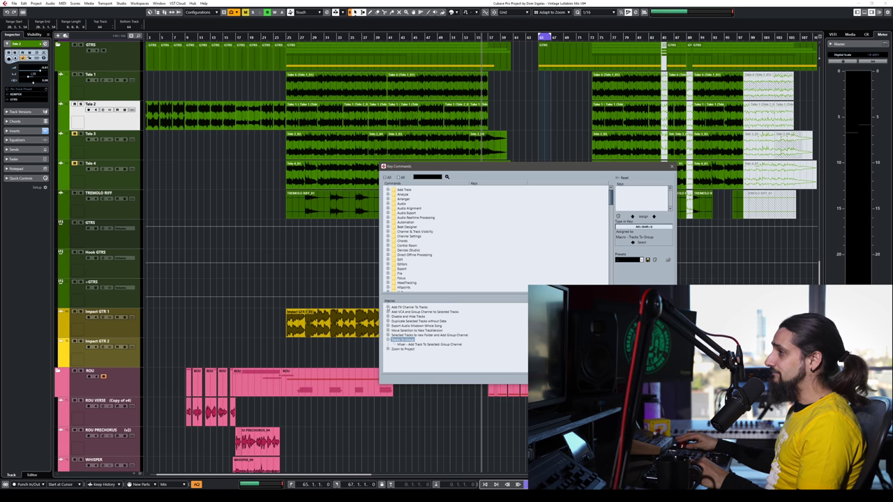
Expand the Add FX Channel To Tracks macro to examine its command, and close Key Commands.
{"action": "left_click", "coordinate": [408, 307]}
{"action": "left_click", "coordinate": [388, 307]}
{"action": "left_click", "coordinate": [412, 312]}
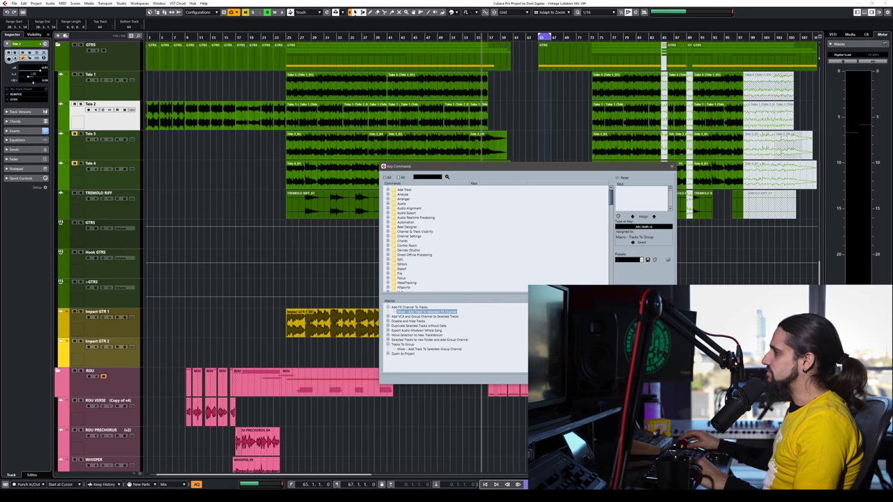
{"action": "key", "text": "Return"}
Select the tracks ROU PRECHORUS through WHISPER (D), open the dialog for adding an FX channel, name it fgdfg, and cancel.
{"action": "scroll", "coordinate": [163, 316], "scroll_direction": "down", "scroll_amount": 5}
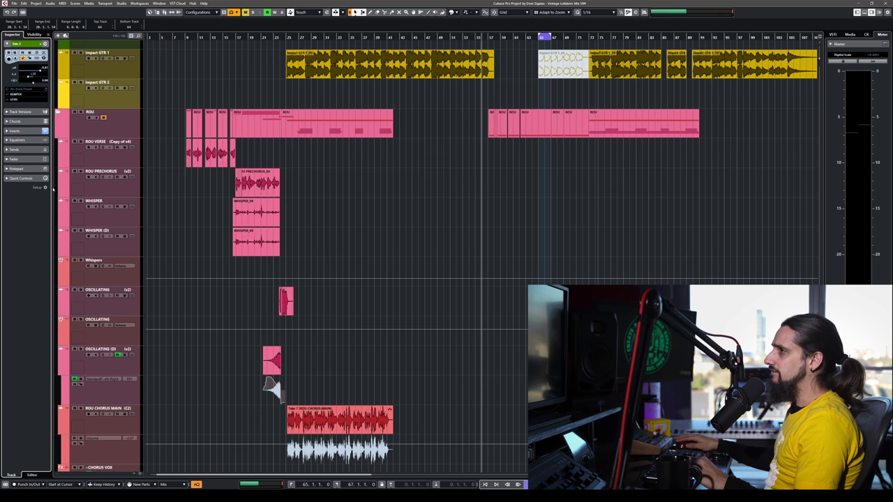
{"action": "left_click", "coordinate": [105, 189]}
{"action": "left_click", "coordinate": [136, 246], "text": "shift"}
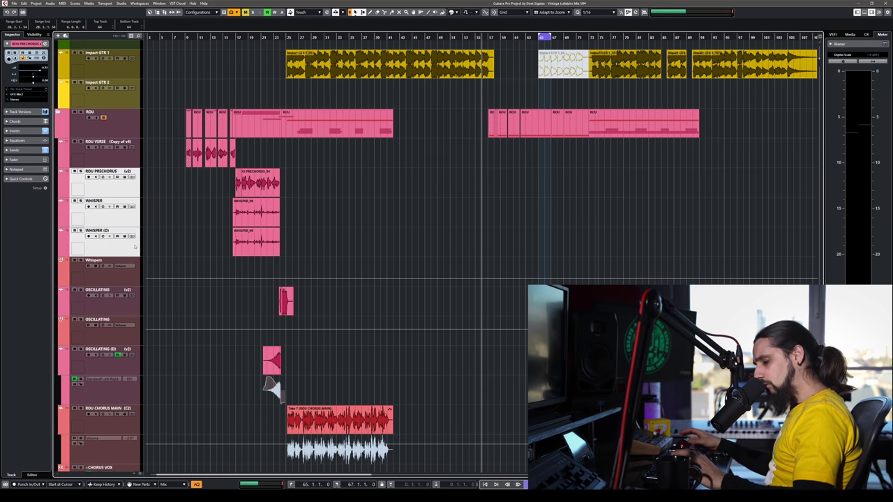
{"action": "key", "text": "alt+shift+f"}
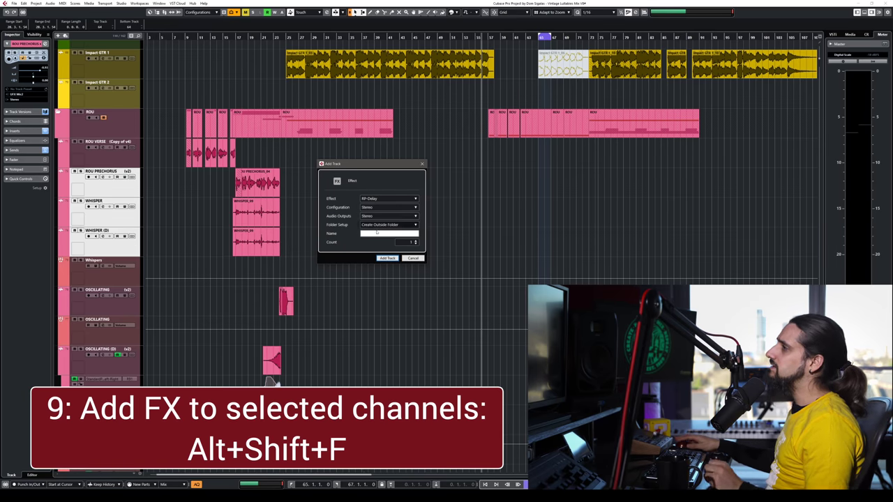
{"action": "type", "text": "fgdfg"}
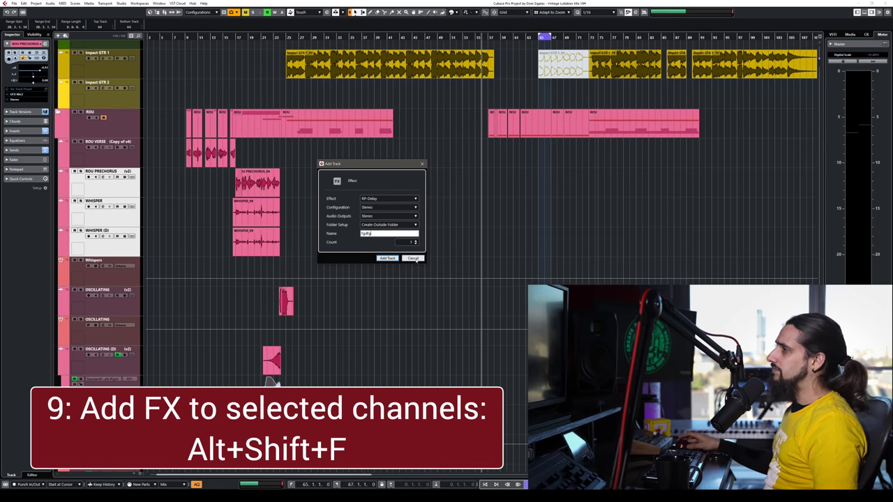
{"action": "left_click", "coordinate": [414, 258]}
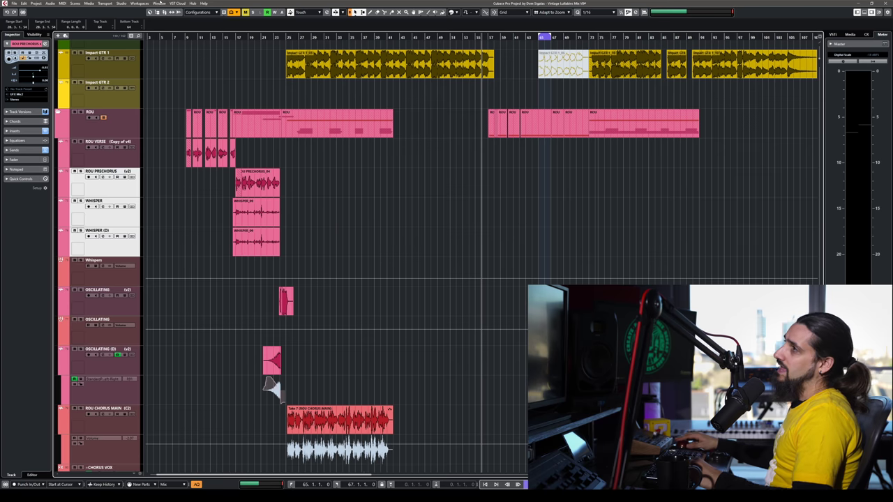
Find the Add FX Channel To Tracks macro again in the Key Commands macro list.
{"action": "left_click", "coordinate": [24, 4]}
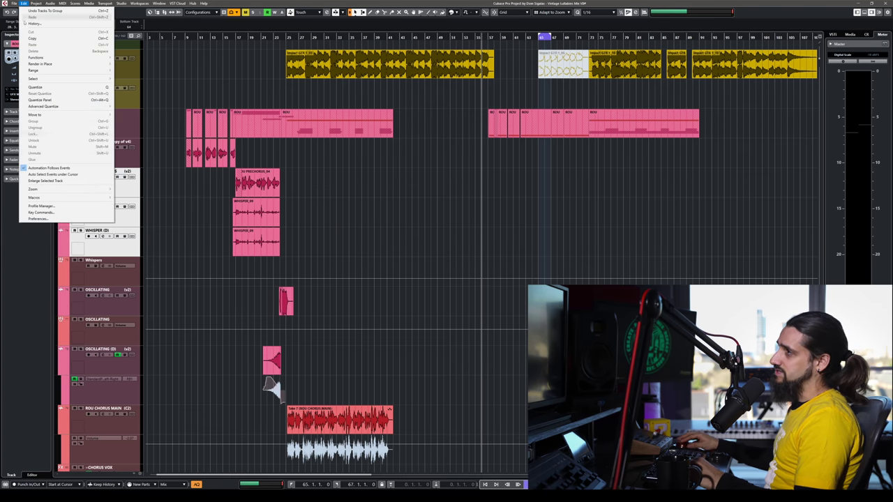
{"action": "left_click", "coordinate": [45, 213]}
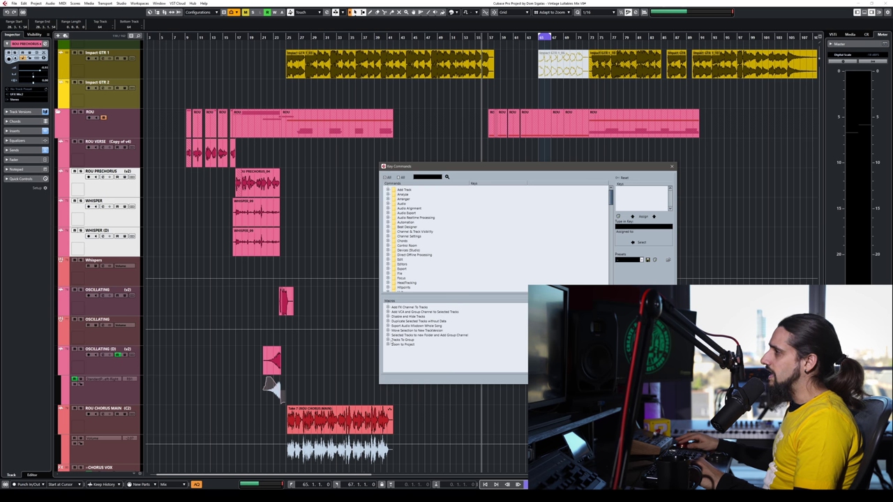
{"action": "left_click", "coordinate": [394, 307]}
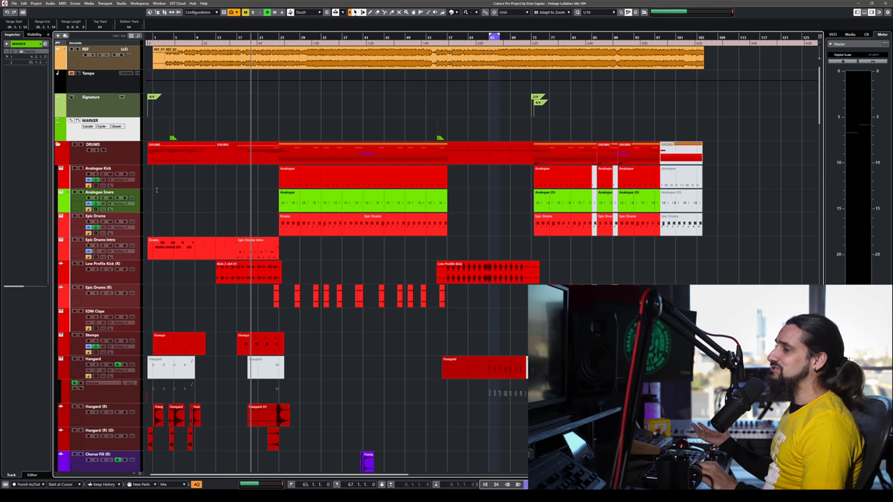
Try to insert a marker at the project cursor position at bar 25 on the MARKER track.
{"action": "key", "text": "g"}
{"action": "key", "text": "h"}
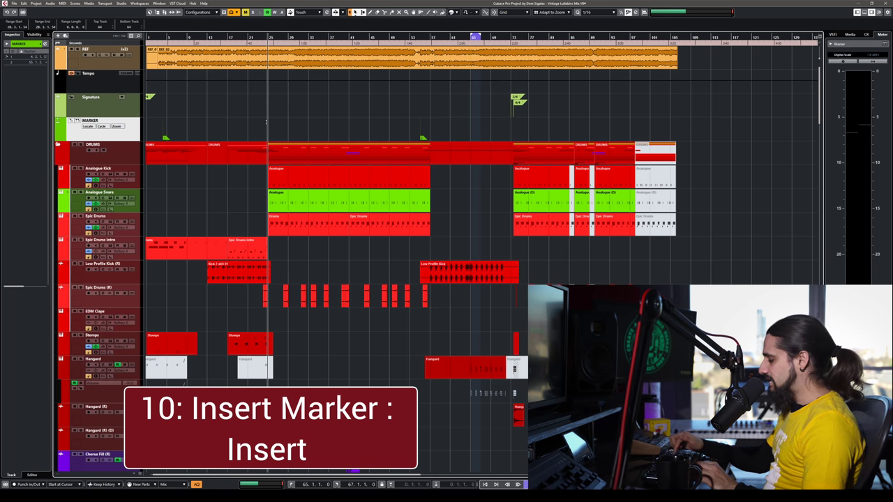
{"action": "key", "text": "Insert"}
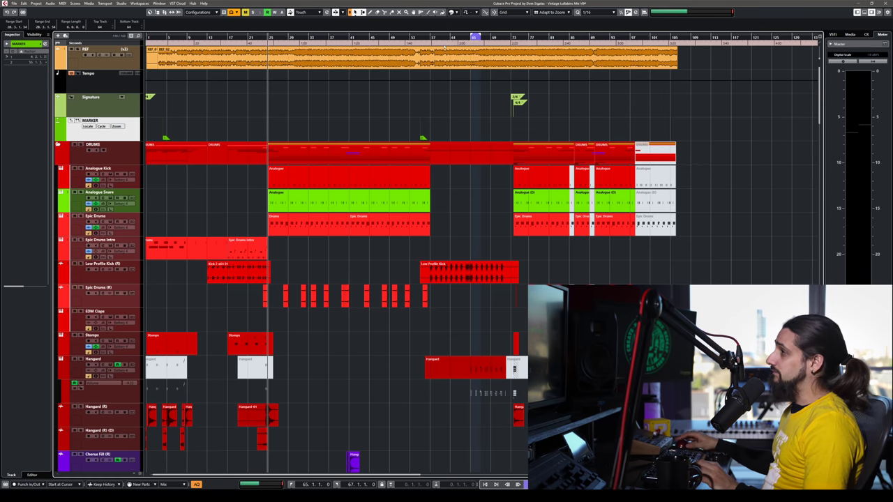
Set the left and right locators to the Analogue Kick part from bar 25 to bar 57, and deselect the part.
{"action": "left_click", "coordinate": [299, 184]}
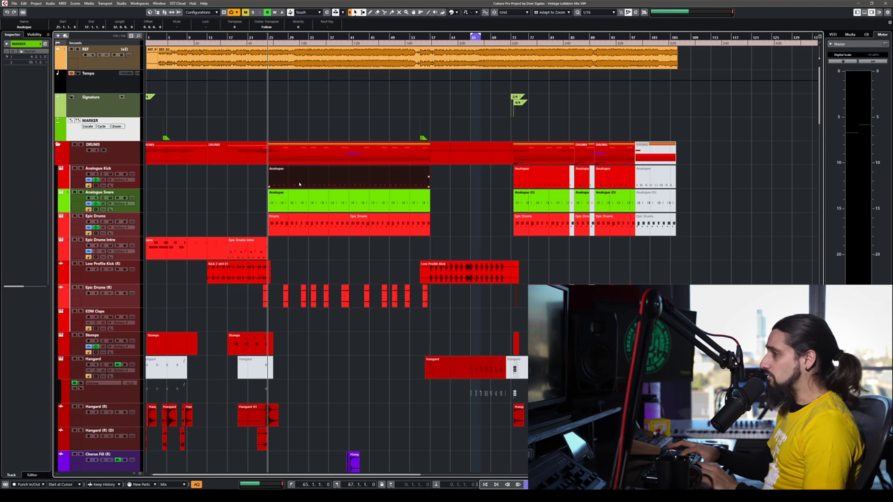
{"action": "key", "text": "p"}
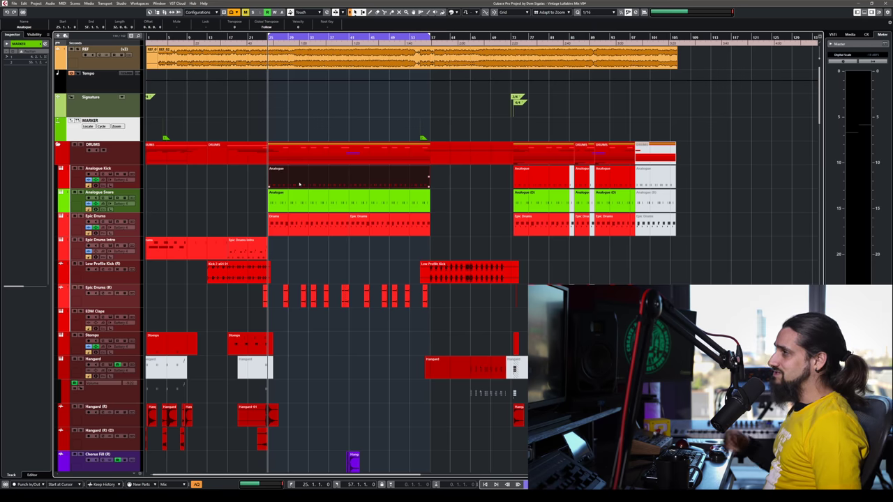
{"action": "left_click_drag", "start_coordinate": [455, 176], "coordinate": [363, 209]}
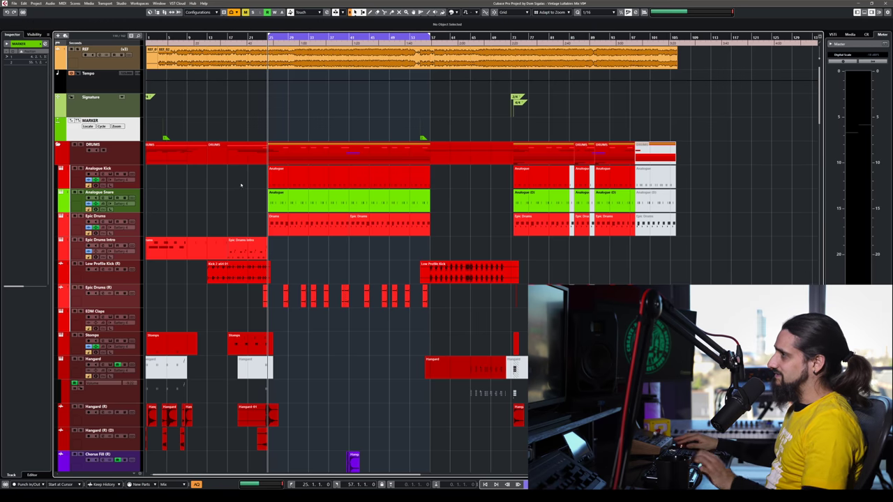
Insert a cycle marker over the Analogue Kick part from bar 25 to bar 57, and extend its start back to about bar 1.
{"action": "left_click", "coordinate": [297, 185]}
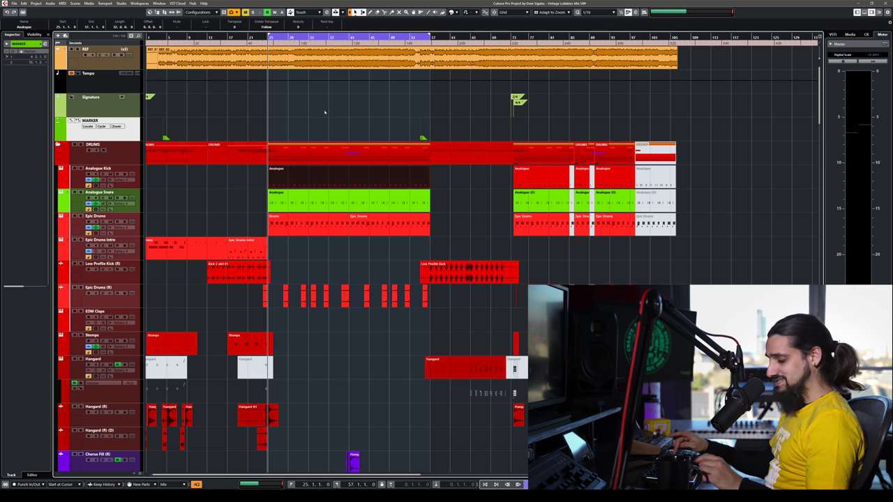
{"action": "key", "text": "ctrl+Insert"}
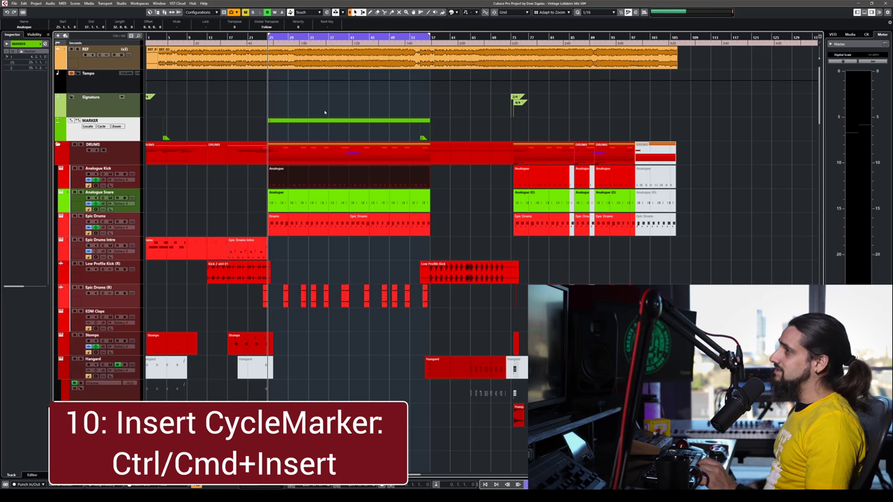
{"action": "left_click", "coordinate": [326, 121]}
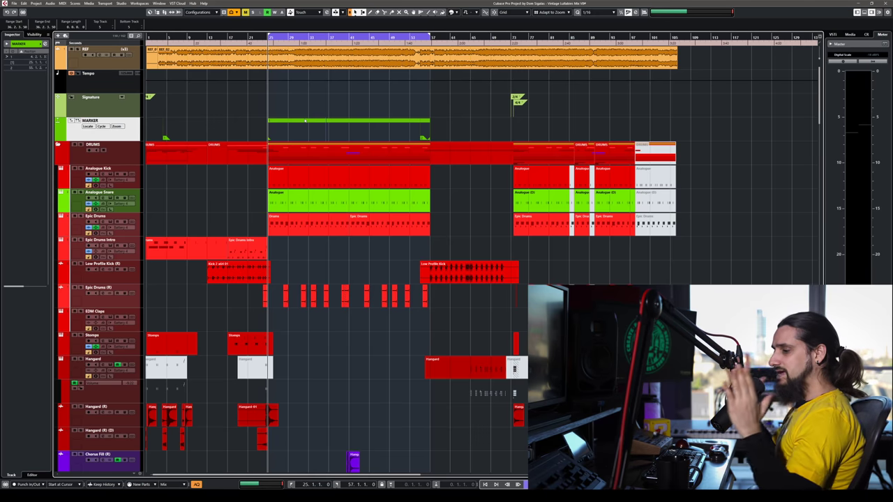
{"action": "key", "text": "Escape"}
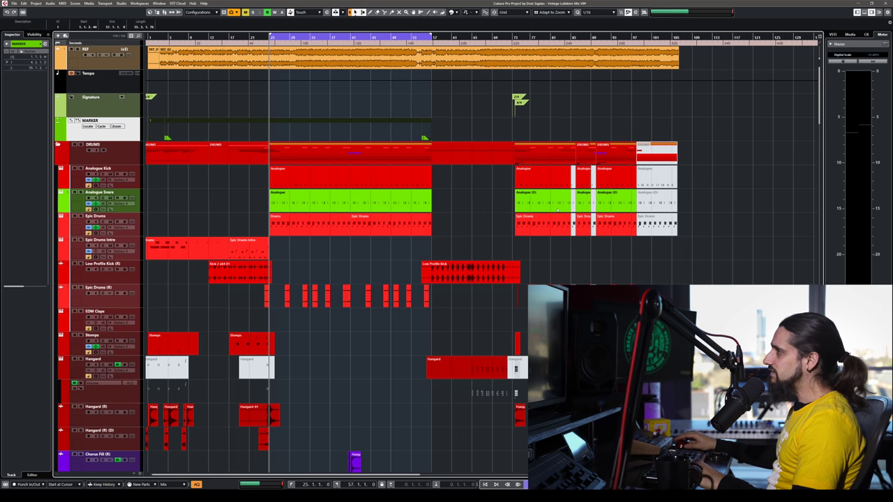
Set the locators around all events in the project and insert a cycle marker over that whole range.
{"action": "left_click", "coordinate": [731, 157]}
{"action": "scroll", "coordinate": [196, 269], "scroll_direction": "down", "scroll_amount": 5}
{"action": "scroll", "coordinate": [197, 269], "scroll_direction": "up", "scroll_amount": 5}
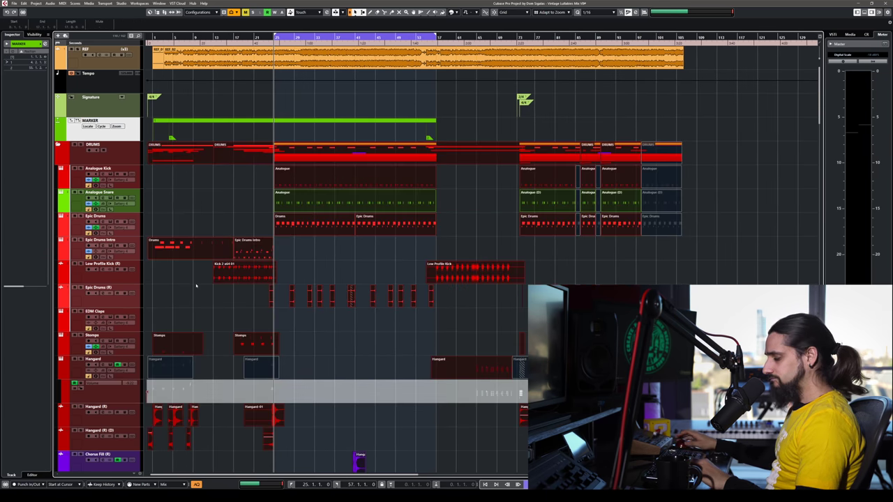
{"action": "key", "text": "ctrl+a"}
{"action": "key", "text": "p"}
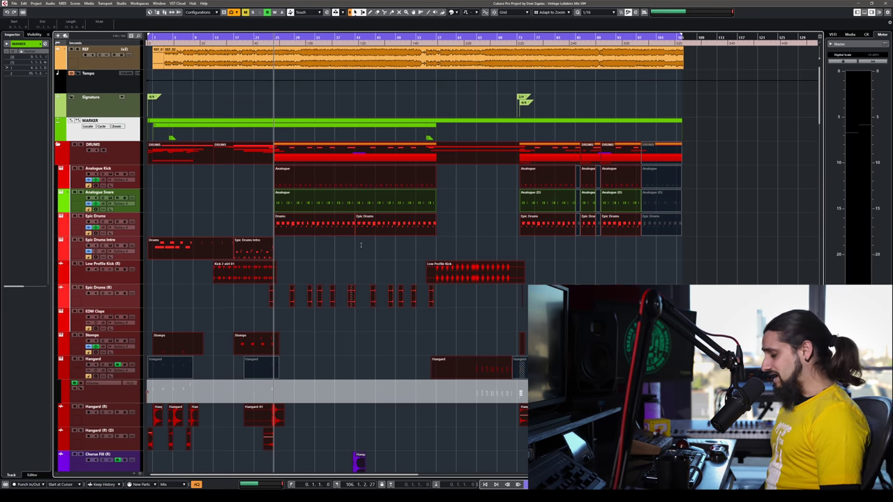
Step the quantize preset up and down, through 1/32 to 1/64, and return it to 1/16.
{"action": "key", "text": "bracketright"}
{"action": "key", "text": "bracketright"}
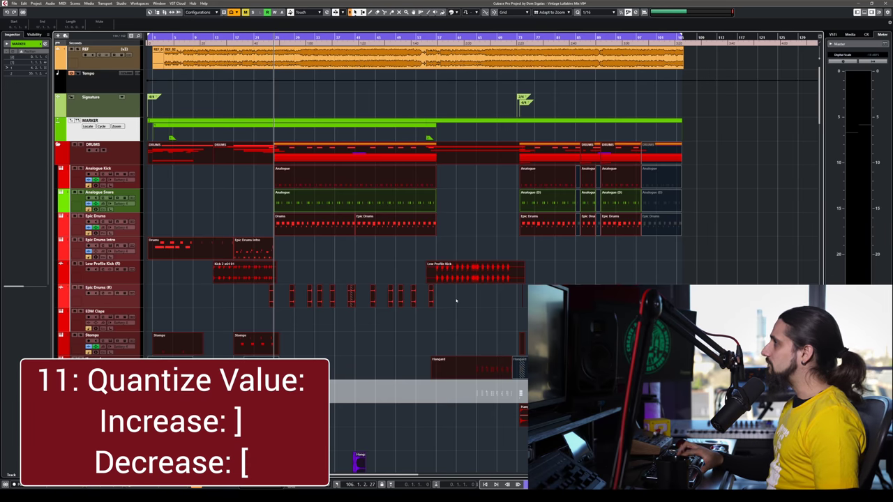
{"action": "key", "text": "bracketleft"}
{"action": "key", "text": "bracketleft"}
{"action": "key", "text": "bracketright"}
{"action": "key", "text": "bracketright"}
{"action": "key", "text": "bracketright"}
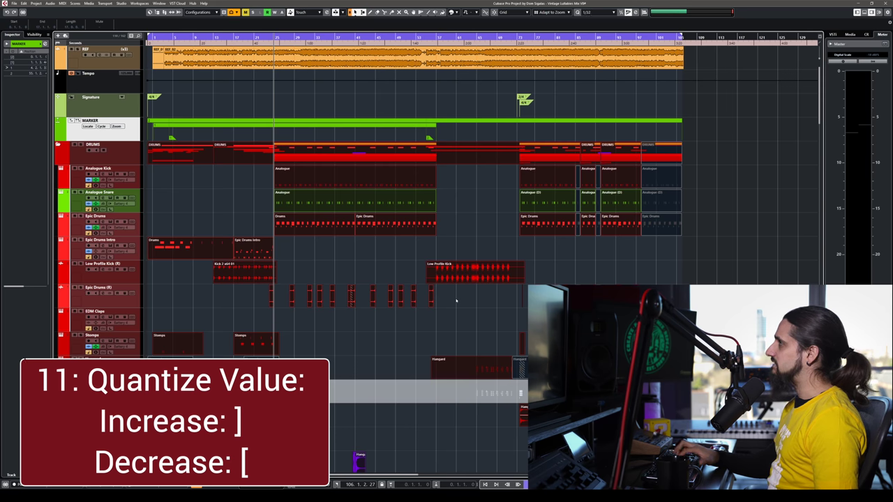
{"action": "key", "text": "bracketright"}
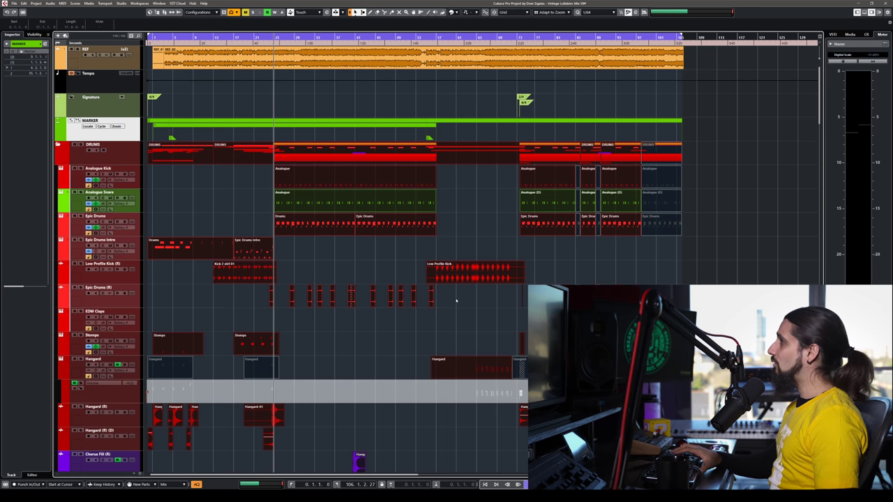
{"action": "key", "text": "bracketleft"}
{"action": "key", "text": "bracketleft"}
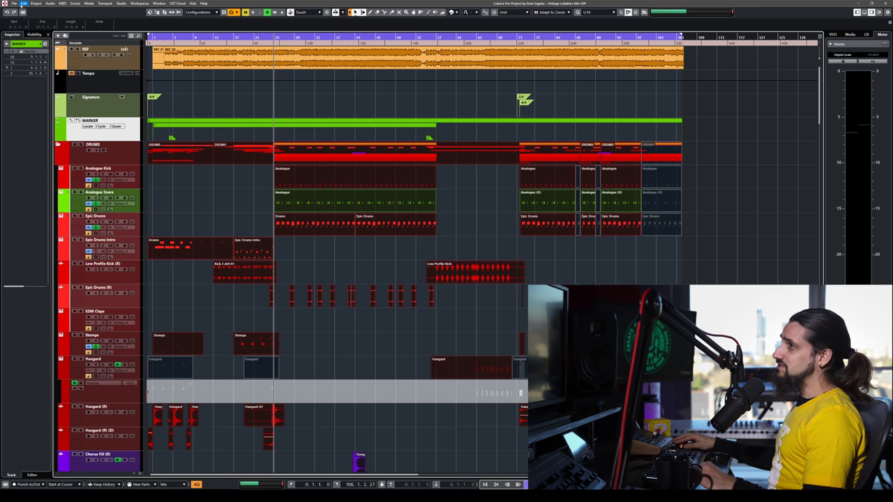
Look up the Select Next Quantize and Select Prev Quantize entries in the Key Commands, and close the dialog.
{"action": "left_click", "coordinate": [23, 3]}
{"action": "key", "text": "Escape"}
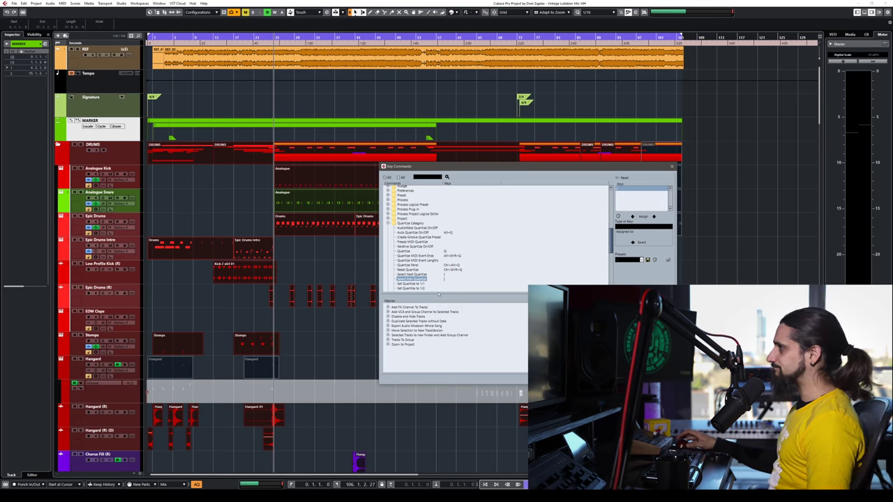
{"action": "key", "text": "Up"}
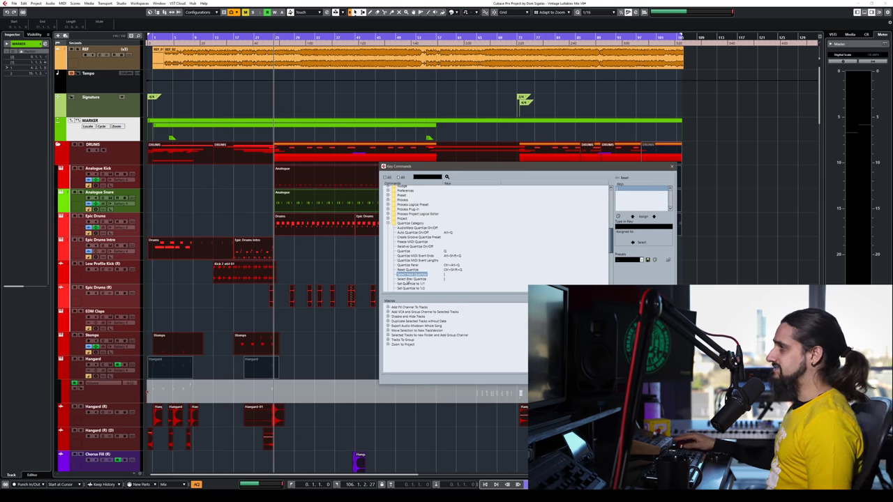
{"action": "left_click", "coordinate": [408, 279]}
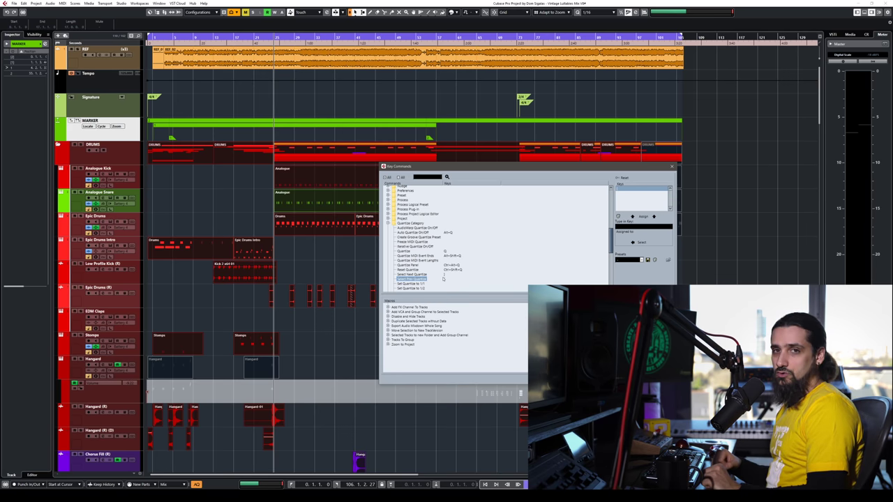
{"action": "key", "text": "Return"}
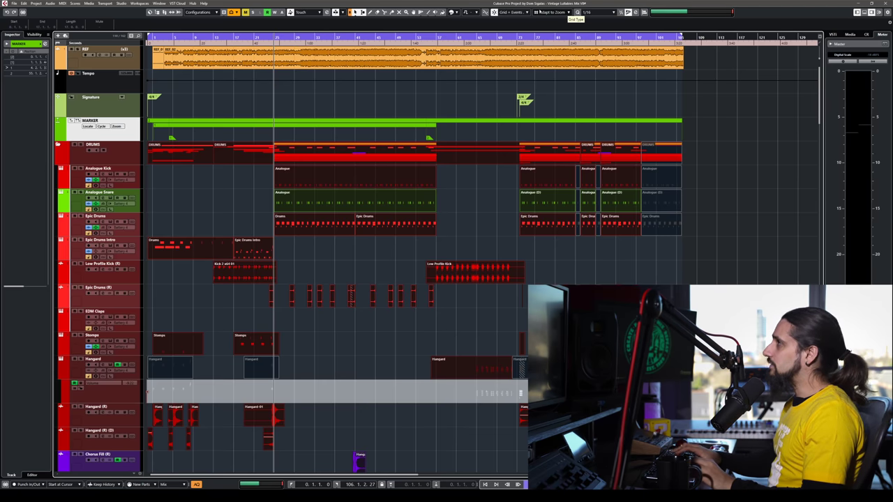
Set the snap type to Grid and review the available snap types.
{"action": "left_click", "coordinate": [517, 12]}
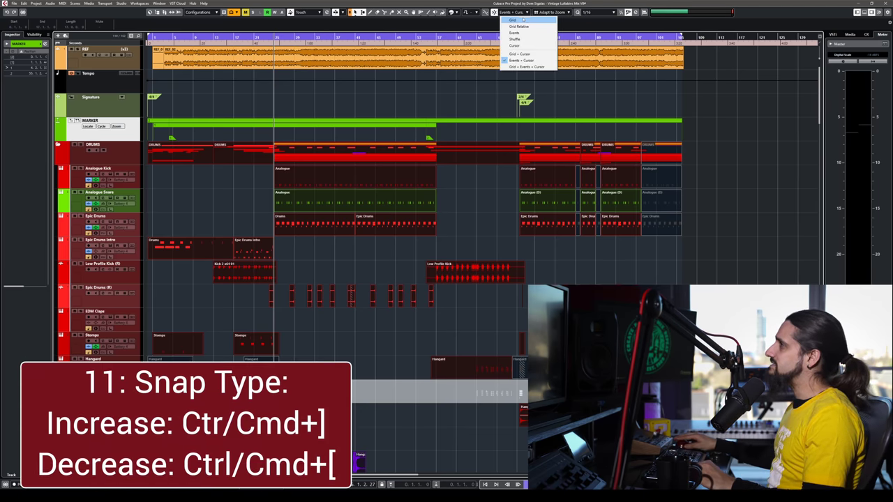
{"action": "left_click", "coordinate": [513, 20]}
{"action": "left_click", "coordinate": [516, 12]}
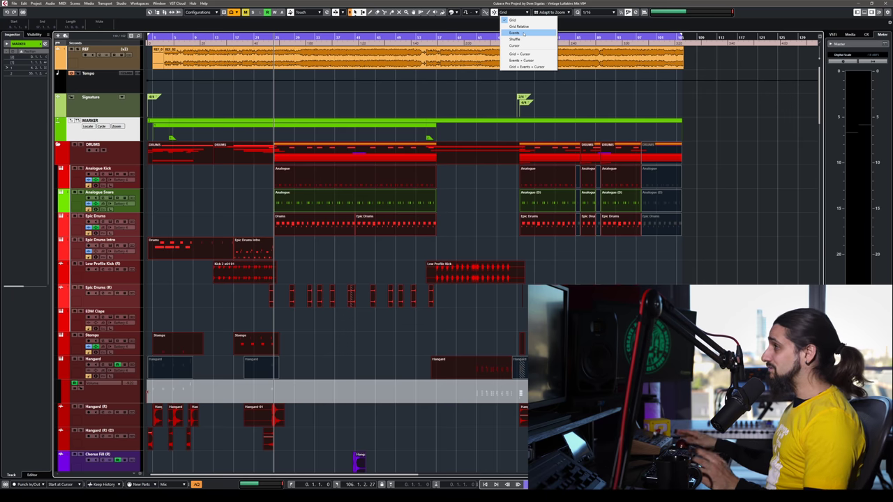
{"action": "left_click", "coordinate": [479, 195]}
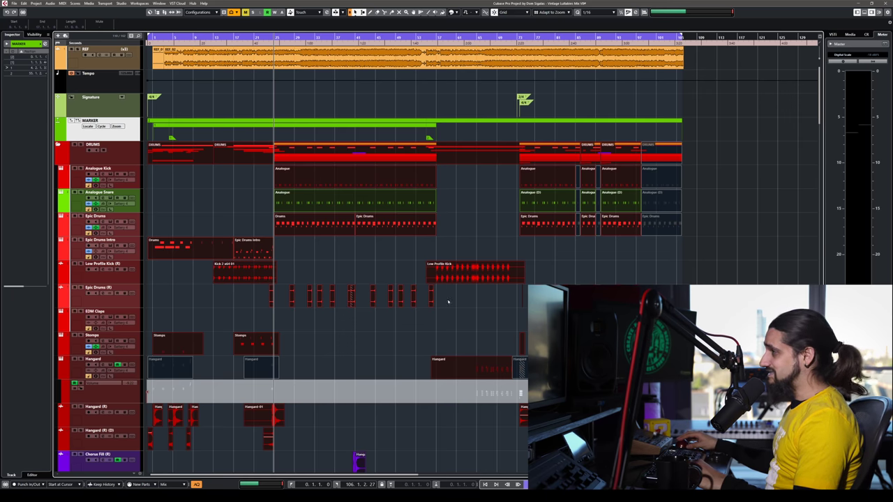
Select only the Low Profile Kick event at bar 55, and check the list of snap types again.
{"action": "key", "text": "ctrl+a"}
{"action": "mouse_move", "coordinate": [455, 281]}
{"action": "left_mouse_down"}
{"action": "mouse_move", "coordinate": [551, 279]}
{"action": "mouse_move", "coordinate": [457, 283]}
{"action": "left_mouse_up"}
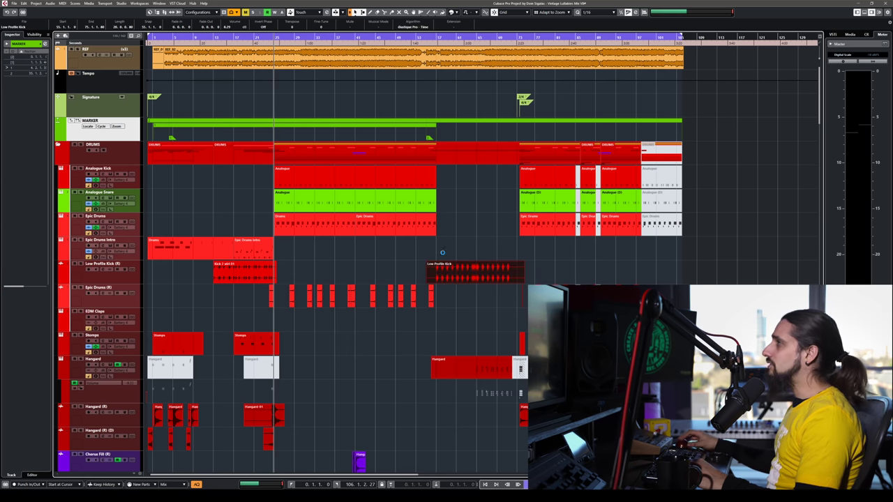
{"action": "left_click", "coordinate": [504, 12]}
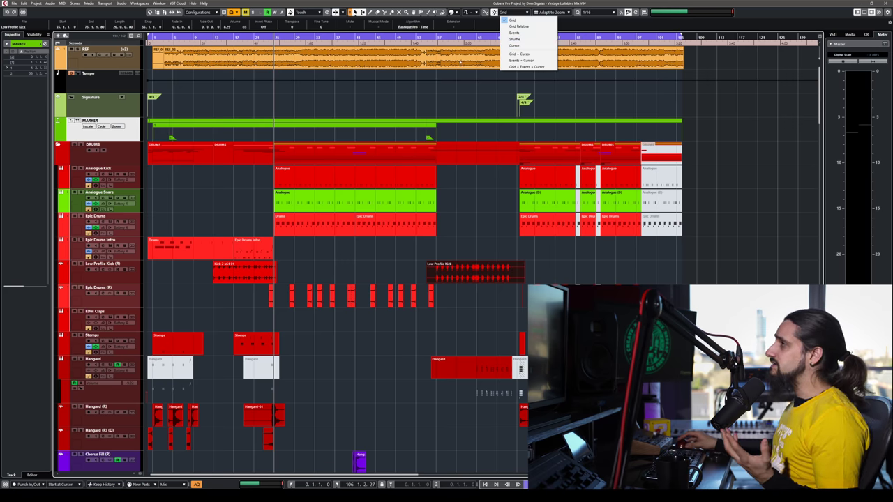
{"action": "left_click", "coordinate": [474, 108]}
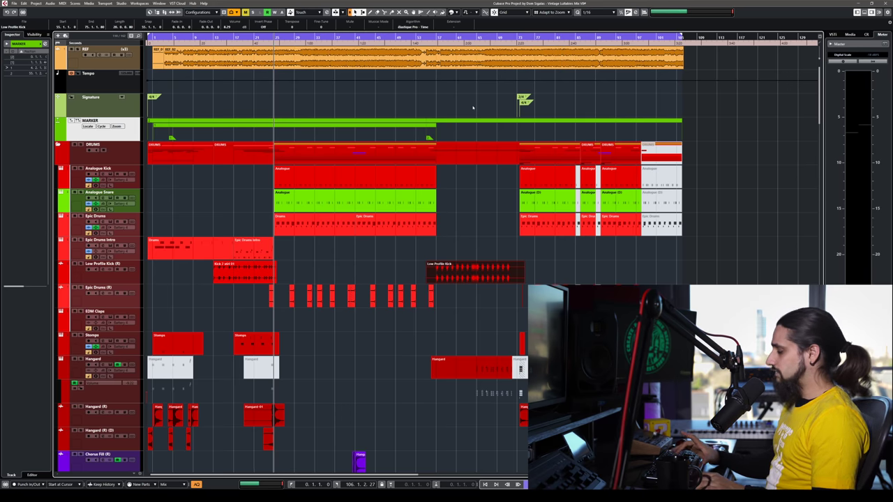
Cycle the snap type through options including Shuffle and Events back to Grid, and check the snap type list.
{"action": "key", "text": "ctrl+shift+Tab"}
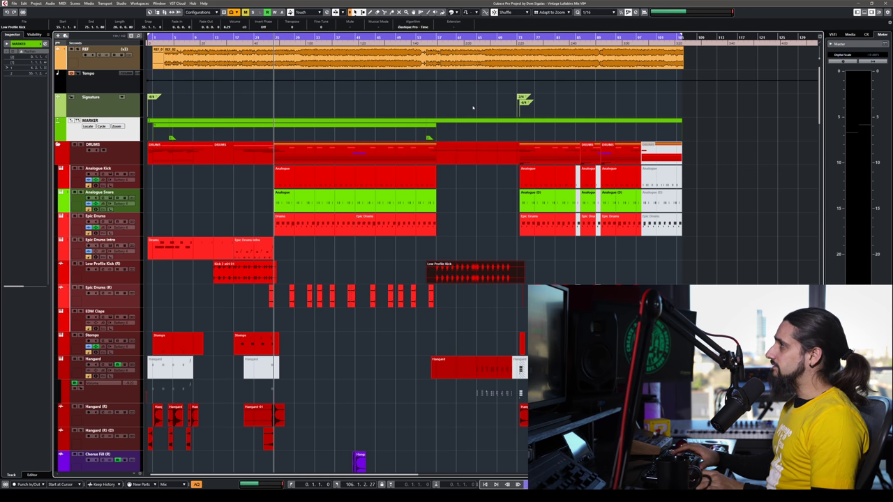
{"action": "key", "text": "ctrl+shift+Tab"}
{"action": "key", "text": "ctrl+shift+Tab"}
{"action": "key", "text": "ctrl+shift+Tab"}
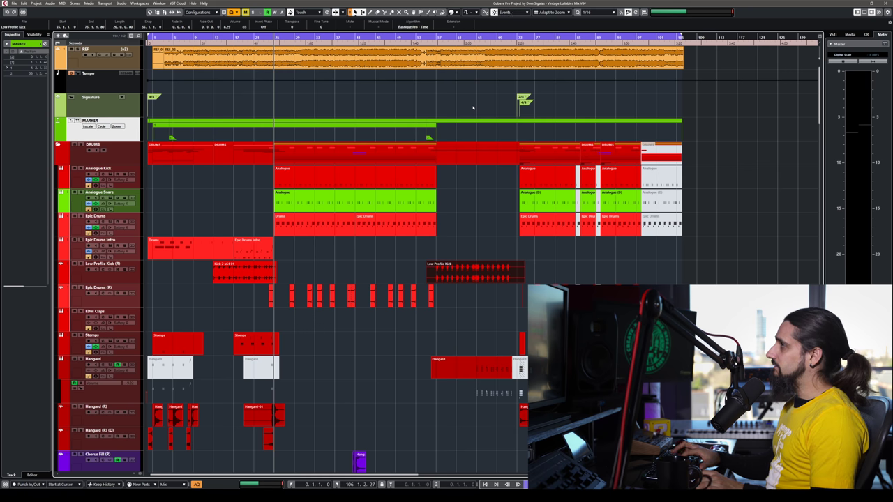
{"action": "key", "text": "ctrl+shift+Tab"}
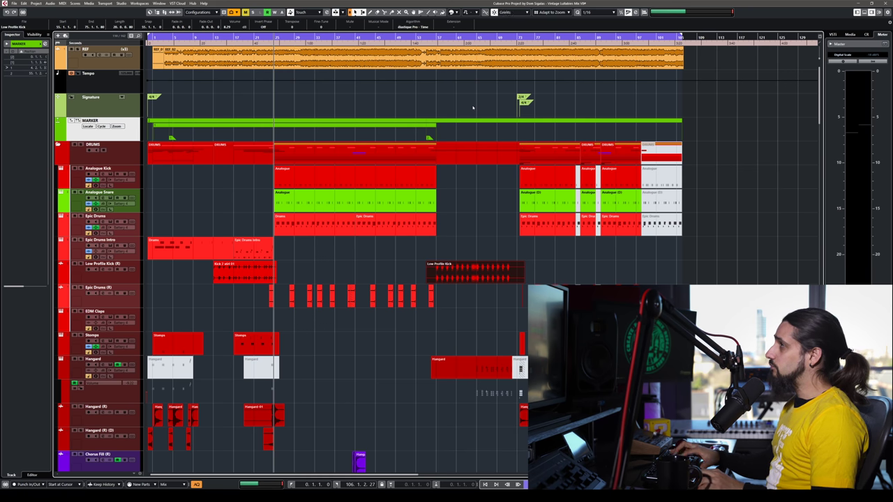
{"action": "key", "text": "ctrl+shift+Tab"}
{"action": "key", "text": "ctrl+shift+Tab"}
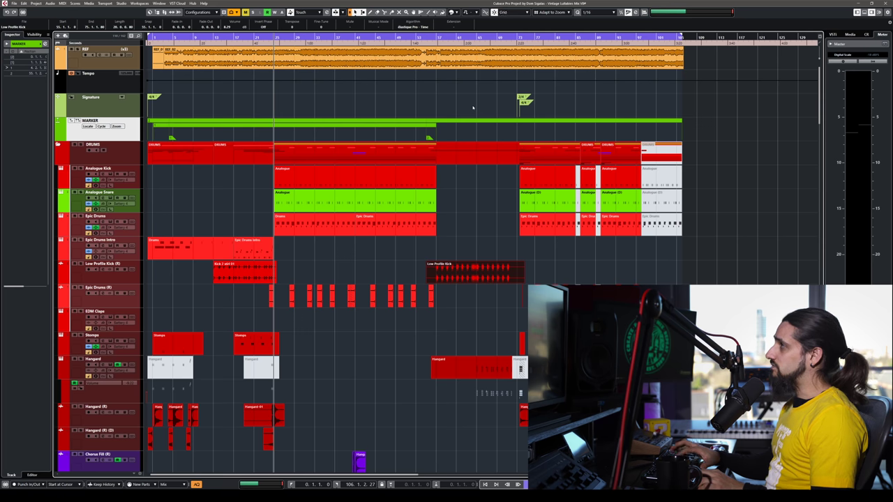
{"action": "left_click", "coordinate": [508, 12]}
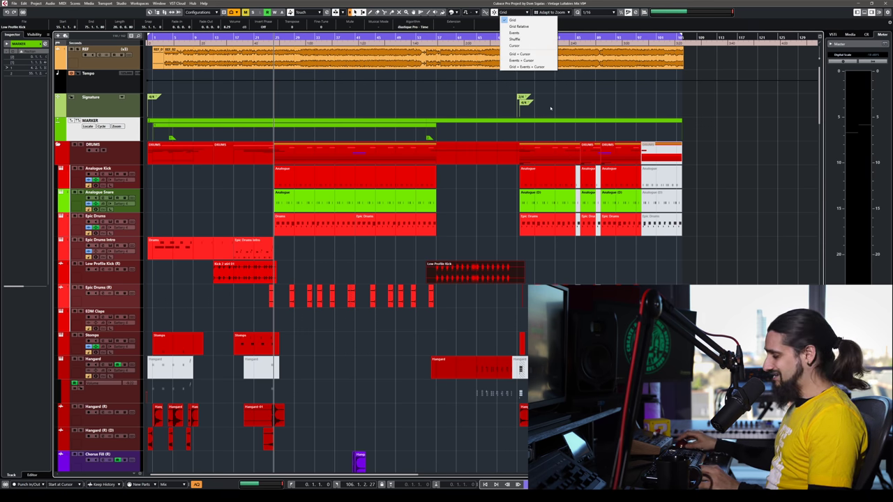
{"action": "left_click", "coordinate": [482, 184]}
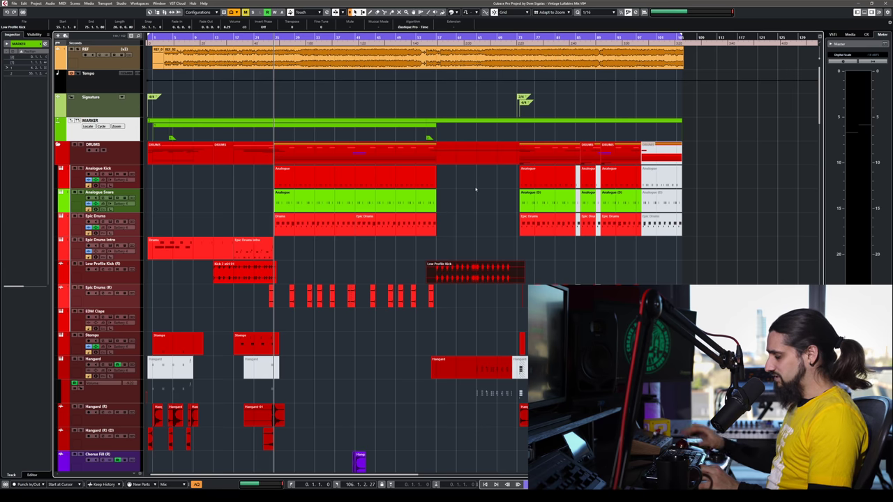
Look up the Select Next Snap Type and Select Next Grid Type entries in the Key Commands, and close the dialog.
{"action": "left_click", "coordinate": [24, 4]}
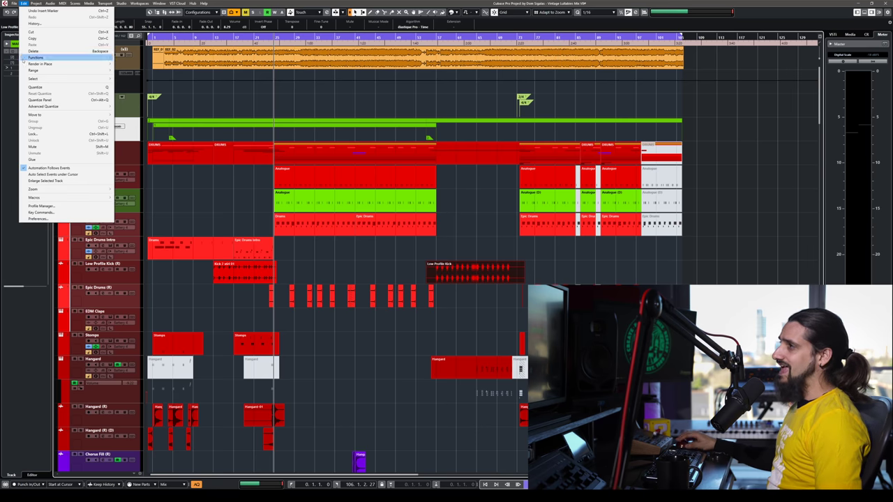
{"action": "left_click", "coordinate": [49, 212]}
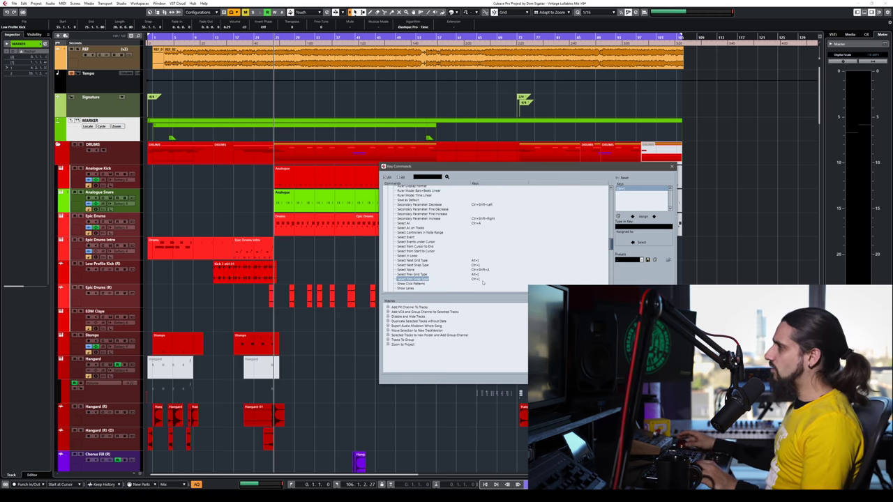
{"action": "left_click", "coordinate": [416, 265]}
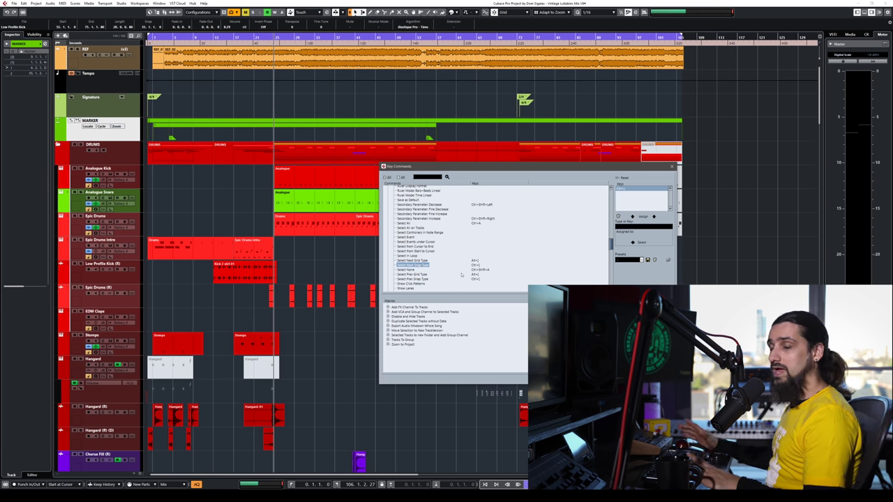
{"action": "left_click", "coordinate": [412, 261]}
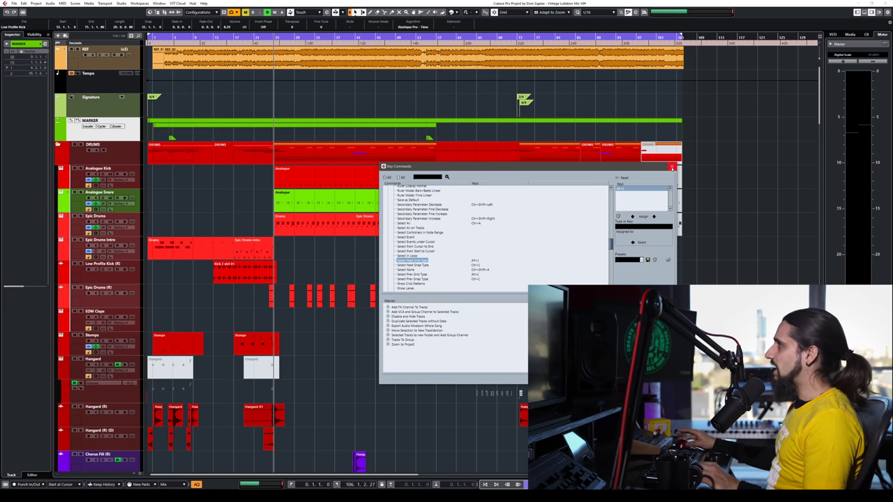
{"action": "left_click", "coordinate": [672, 168]}
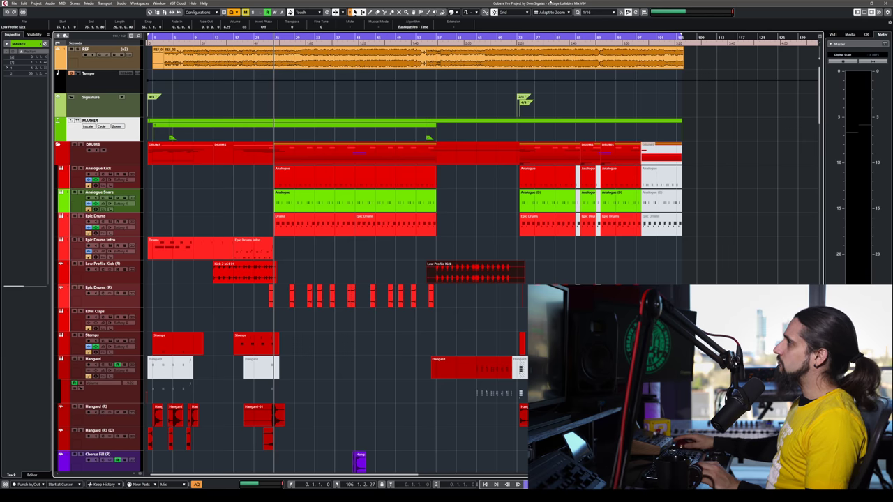
{"action": "left_click", "coordinate": [558, 12]}
{"action": "left_click", "coordinate": [559, 6]}
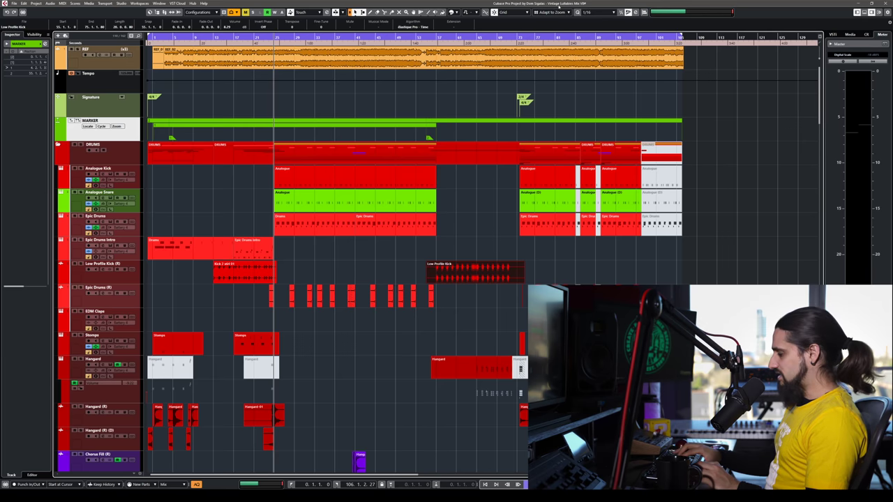